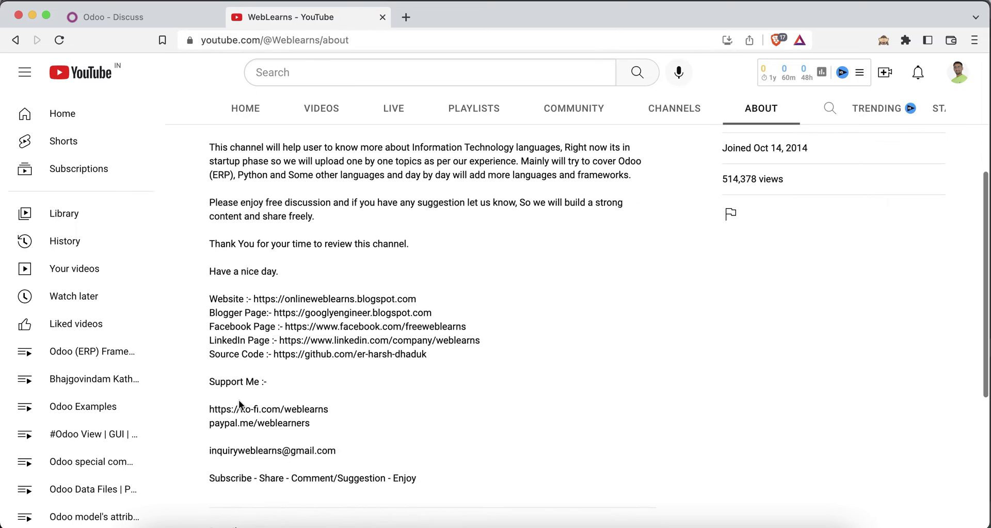
- Review the WebLearns channel's About page, including its contact e-mail and links
{"action": "left_click_drag", "start_coordinate": [210, 450], "coordinate": [329, 447]}
{"action": "left_click", "coordinate": [481, 400]}
{"action": "scroll", "coordinate": [361, 439], "scroll_direction": "up", "scroll_amount": 3}
{"action": "left_click_drag", "start_coordinate": [274, 448], "coordinate": [429, 447]}
{"action": "scroll", "coordinate": [544, 369], "scroll_direction": "up", "scroll_amount": 3}
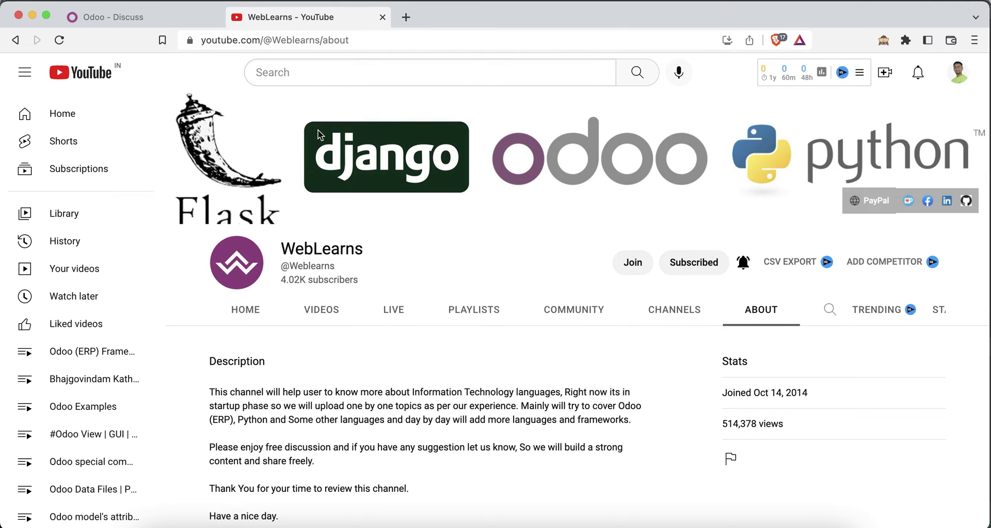
- Switch to Odoo and open the list of translation languages in Settings
{"action": "left_click", "coordinate": [186, 21]}
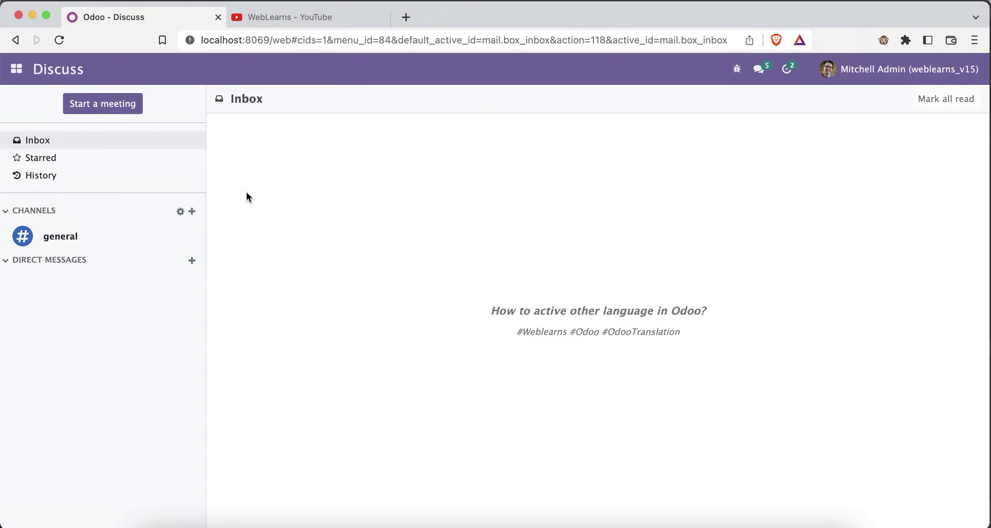
{"action": "left_click", "coordinate": [19, 72]}
{"action": "left_click", "coordinate": [41, 219]}
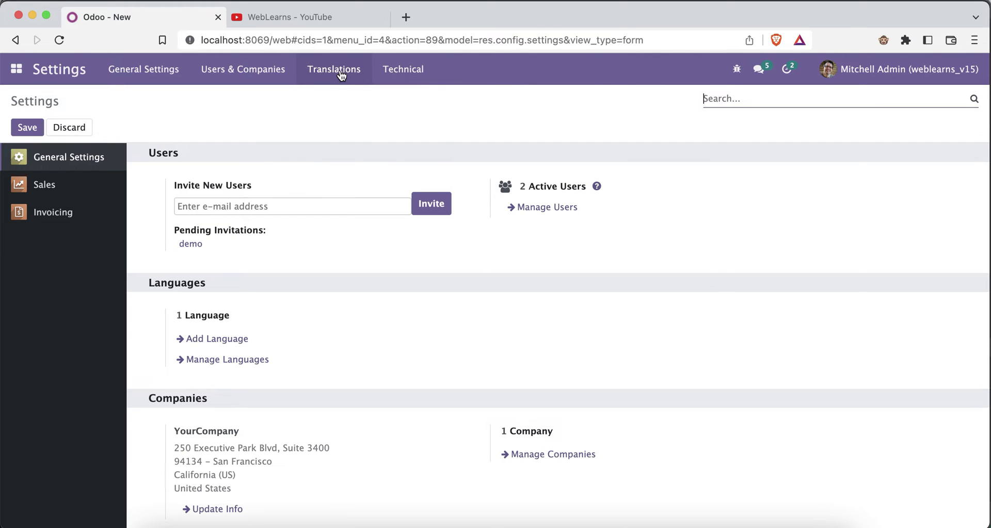
{"action": "left_click", "coordinate": [338, 72]}
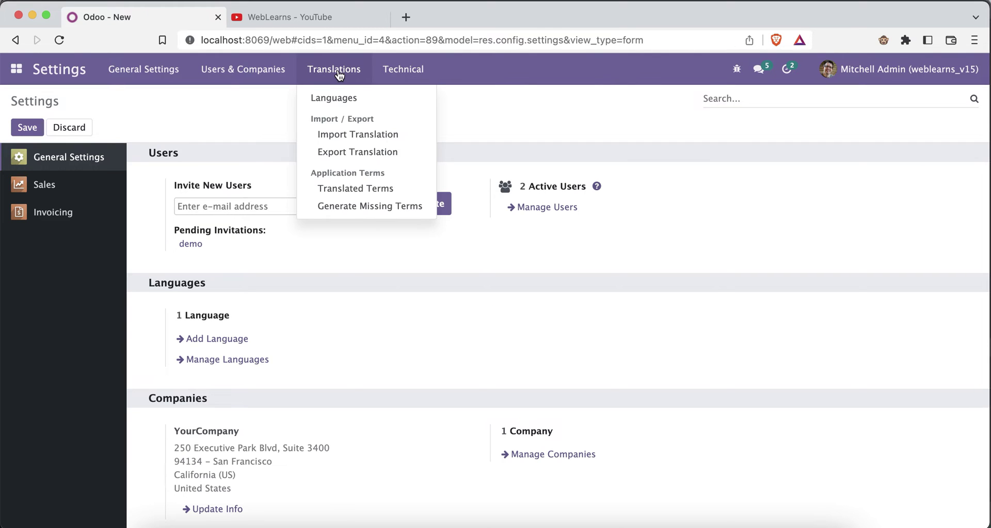
{"action": "left_click", "coordinate": [336, 102]}
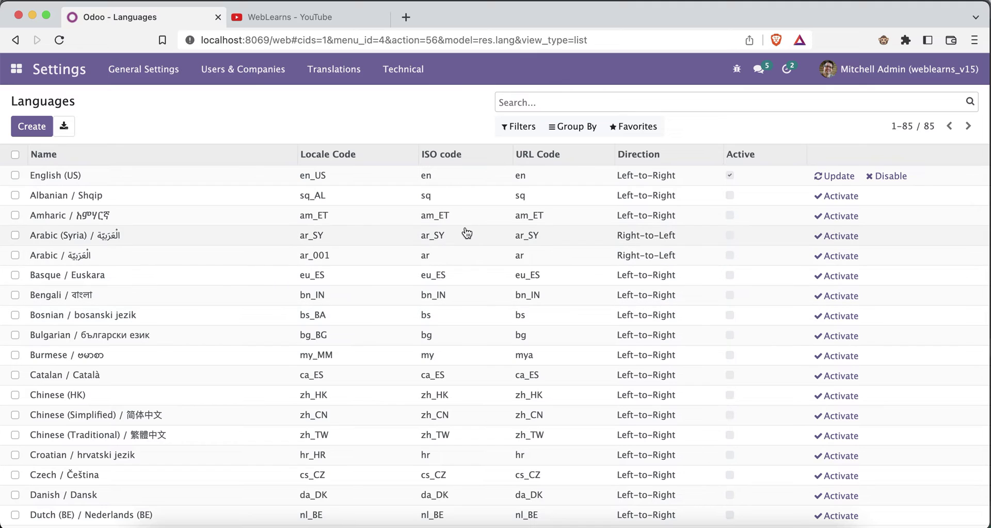
- Sort the languages list by active status
{"action": "left_click", "coordinate": [15, 177]}
{"action": "left_click", "coordinate": [16, 176]}
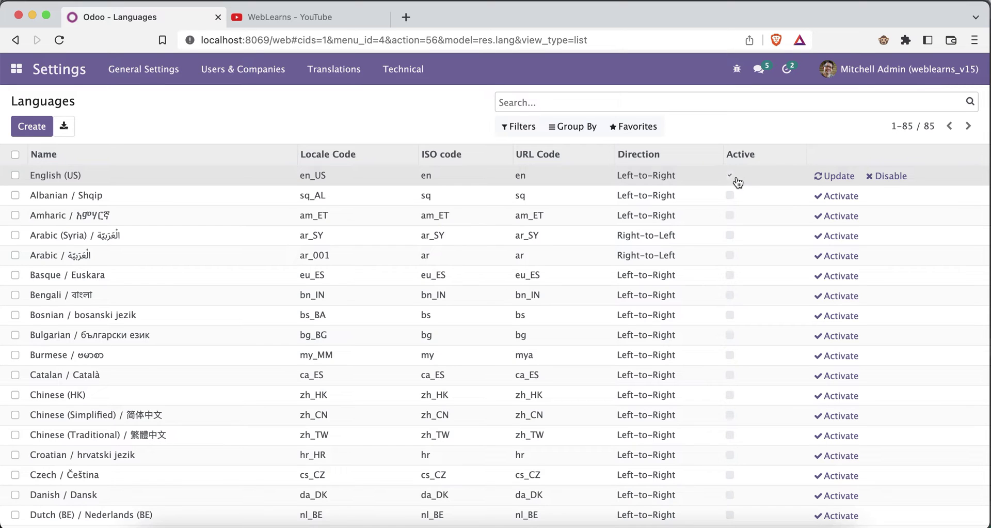
{"action": "left_click", "coordinate": [738, 155]}
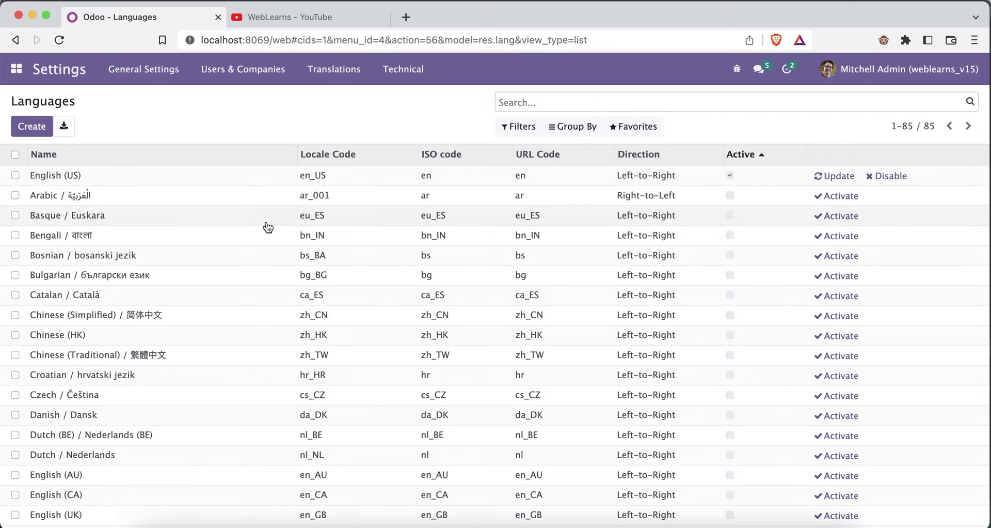
- Examine the available languages and the Overwrite Existing Terms option in the Arabic activation dialog, and cancel it
{"action": "left_click", "coordinate": [841, 197]}
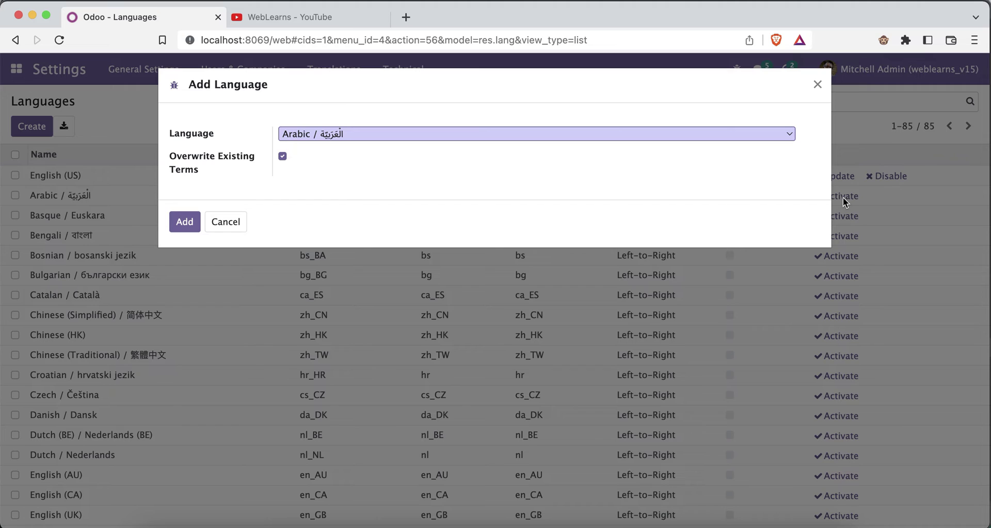
{"action": "left_click", "coordinate": [336, 136]}
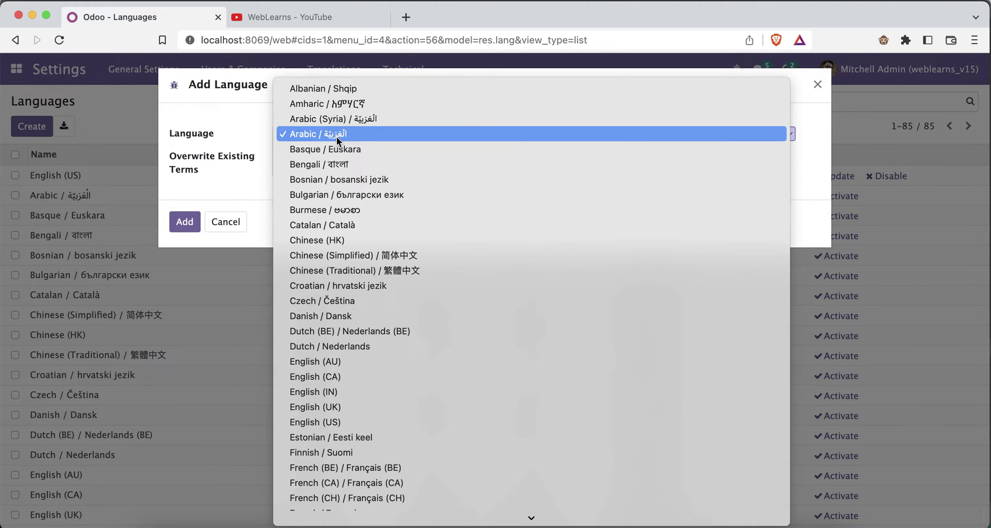
{"action": "scroll", "coordinate": [381, 360], "scroll_direction": "down", "scroll_amount": 15}
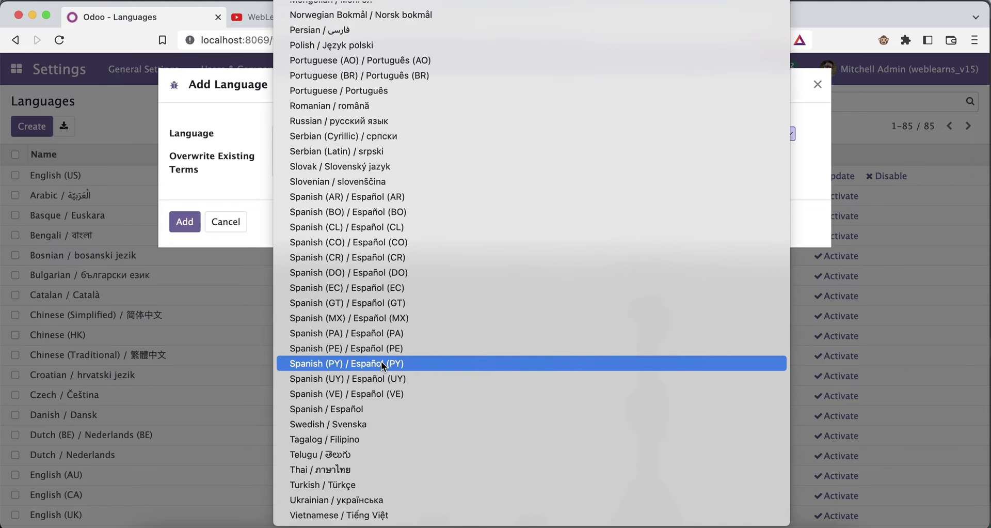
{"action": "scroll", "coordinate": [381, 361], "scroll_direction": "up", "scroll_amount": 15}
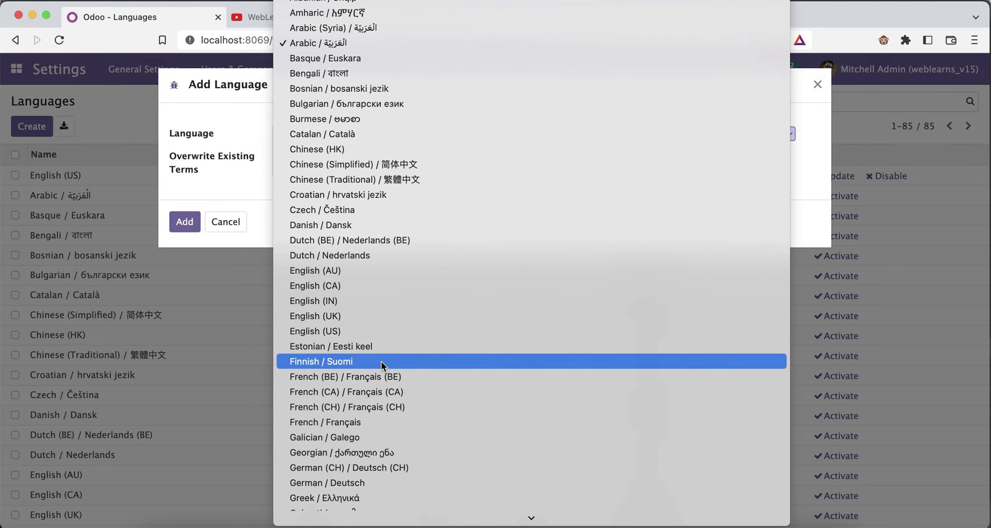
{"action": "left_click", "coordinate": [369, 43]}
{"action": "left_click", "coordinate": [342, 135]}
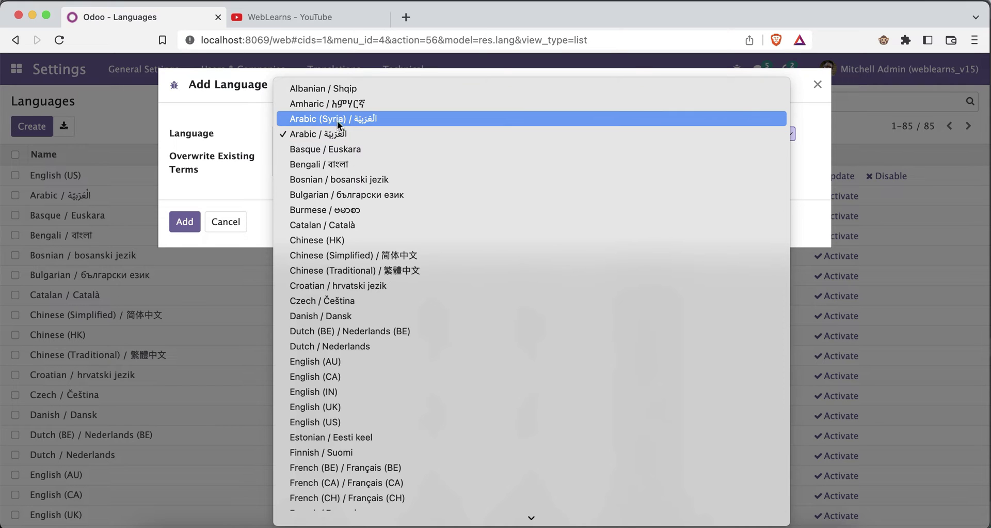
{"action": "left_click", "coordinate": [335, 135]}
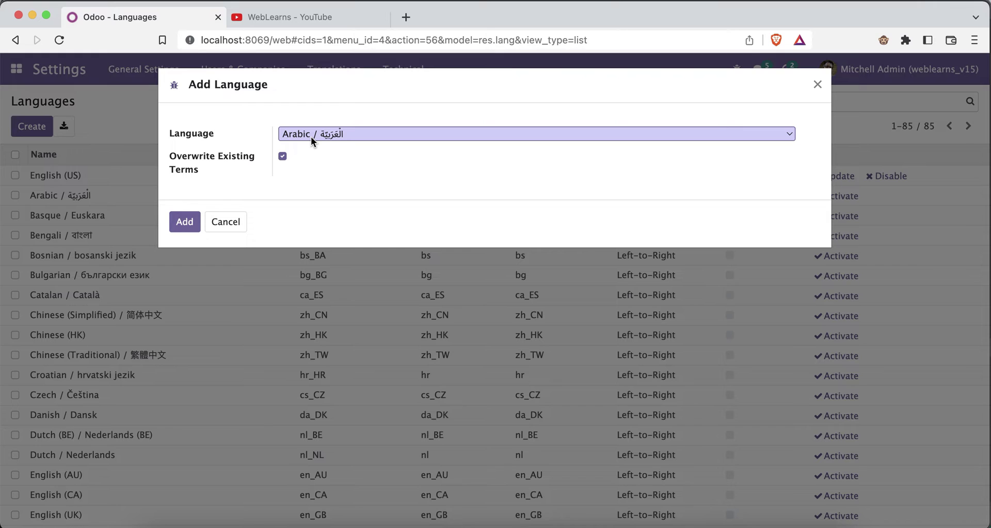
{"action": "mouse_move", "coordinate": [172, 157]}
{"action": "left_click_drag", "start_coordinate": [173, 157], "coordinate": [204, 166]}
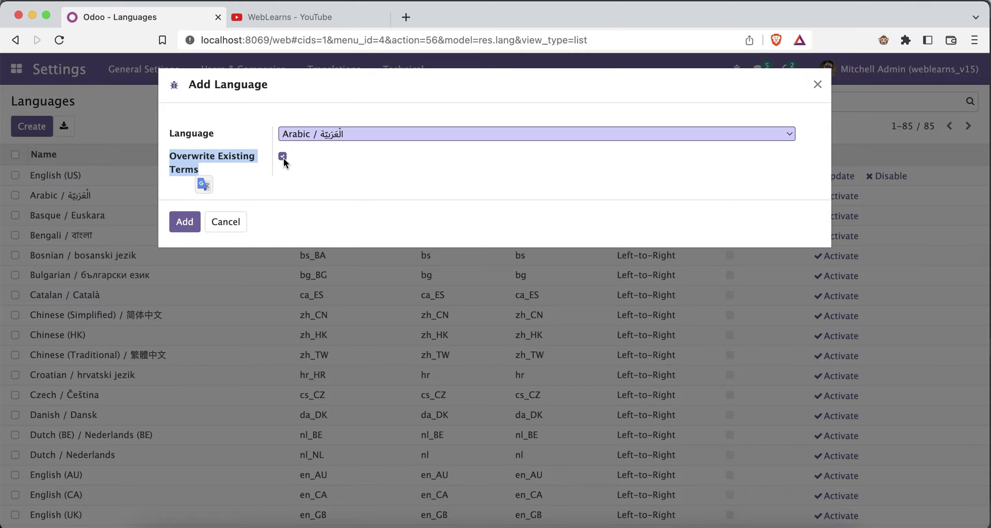
{"action": "left_click", "coordinate": [227, 222]}
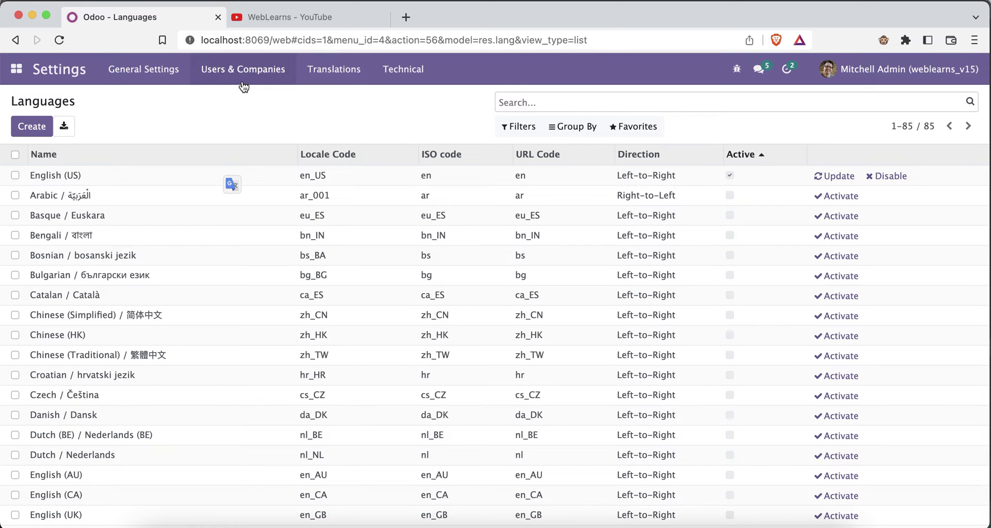
- Start activating the Arabic (ar_001) language and duplicate the current browser tab
{"action": "left_click", "coordinate": [838, 196]}
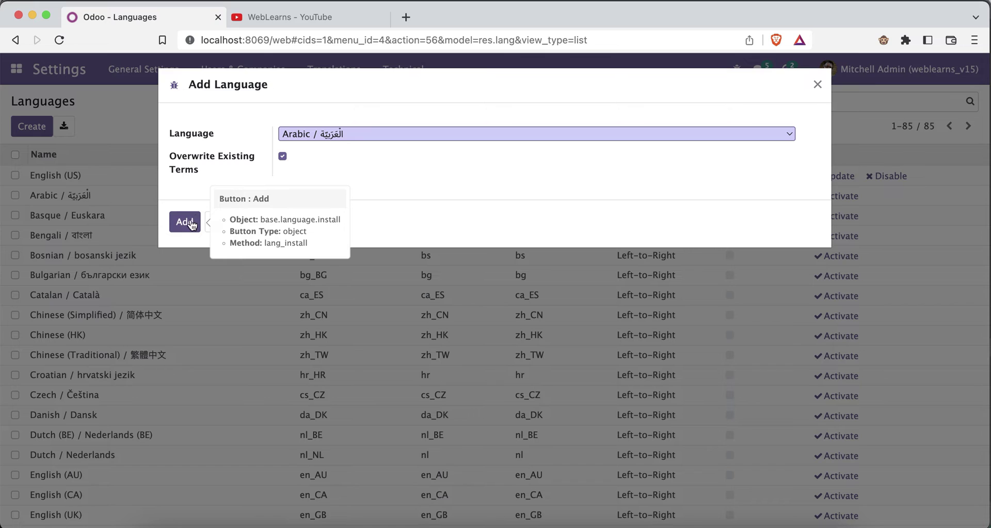
{"action": "right_click", "coordinate": [152, 20]}
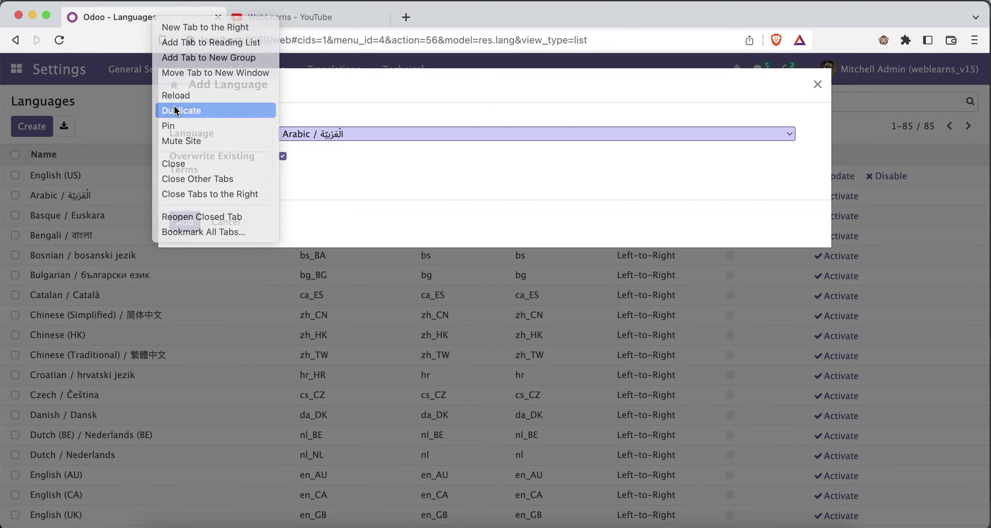
{"action": "left_click", "coordinate": [175, 110]}
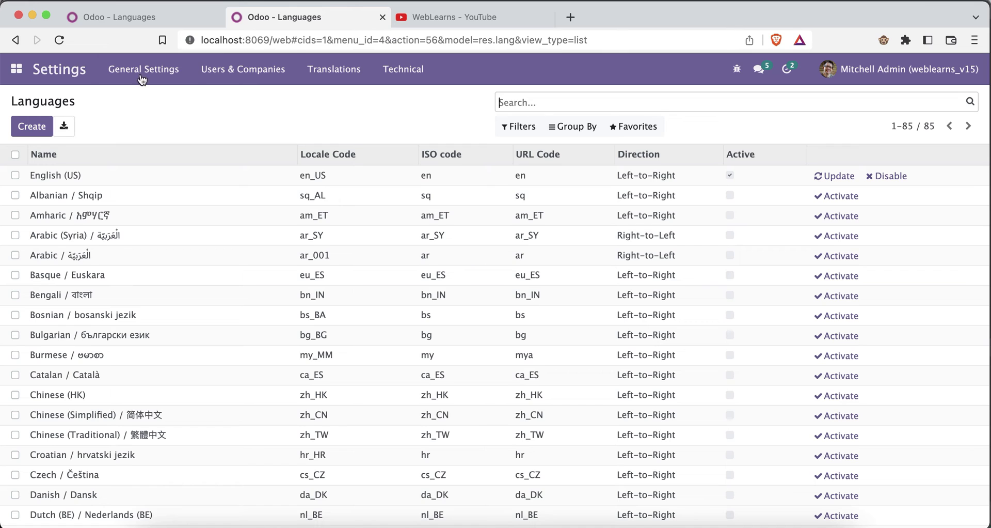
- Open the administrator's user record from the users list in the duplicate tab
{"action": "left_click", "coordinate": [253, 68]}
{"action": "left_click", "coordinate": [233, 98]}
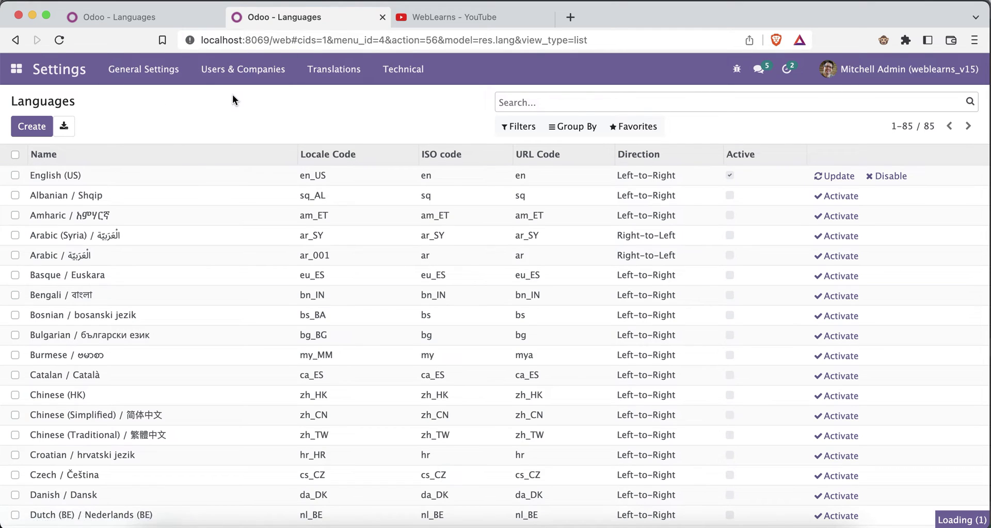
{"action": "left_click", "coordinate": [239, 175]}
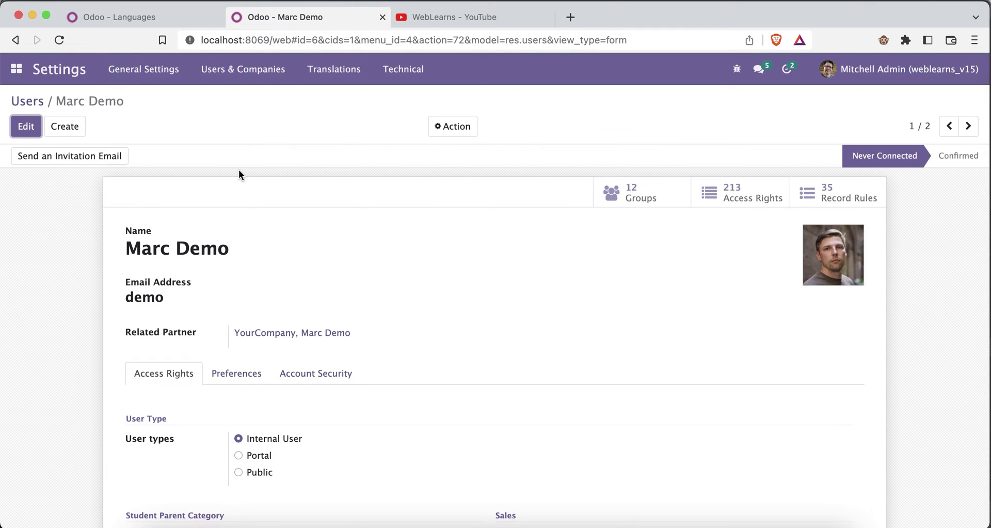
{"action": "left_click", "coordinate": [968, 126]}
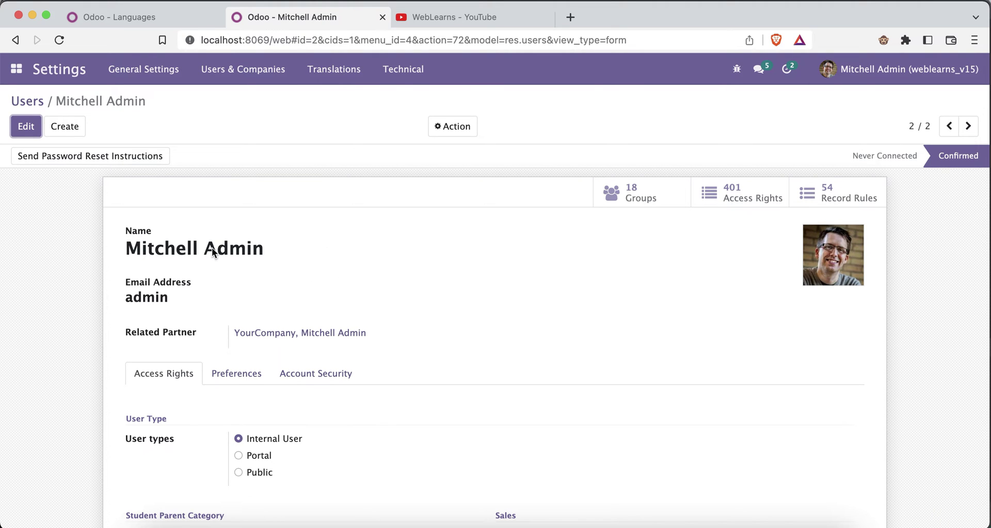
- Put the administrator's record in edit mode and check which languages its preferences offer
{"action": "left_click", "coordinate": [26, 126]}
{"action": "scroll", "coordinate": [176, 318], "scroll_direction": "down", "scroll_amount": 2}
{"action": "scroll", "coordinate": [175, 319], "scroll_direction": "down", "scroll_amount": 3}
{"action": "left_click", "coordinate": [243, 206]}
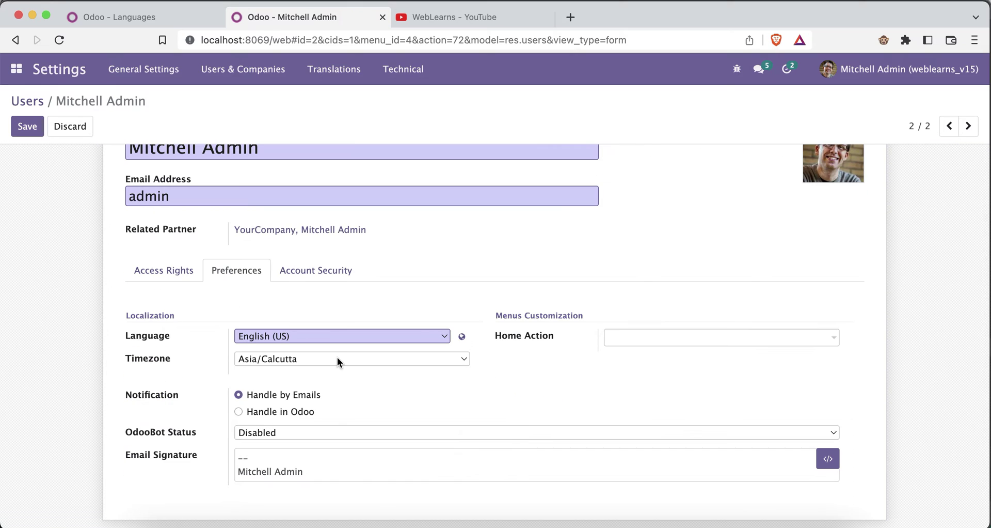
{"action": "left_click_drag", "start_coordinate": [128, 335], "coordinate": [174, 337]}
{"action": "left_click", "coordinate": [263, 337]}
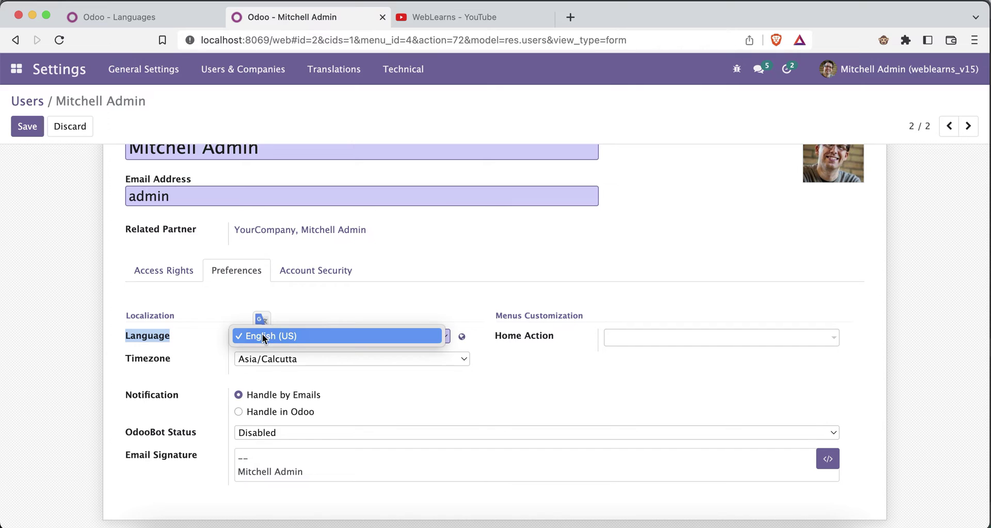
{"action": "left_click", "coordinate": [300, 336]}
{"action": "left_click", "coordinate": [301, 336]}
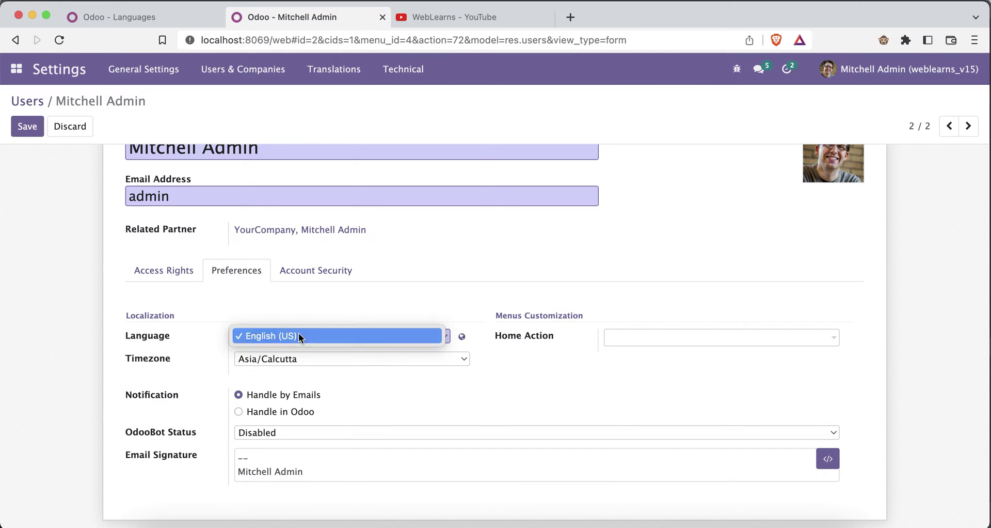
{"action": "left_click", "coordinate": [301, 336]}
- Return to the pending activation, add Arabic with existing terms overwritten, and close the dialog without switching language
{"action": "left_click", "coordinate": [172, 15]}
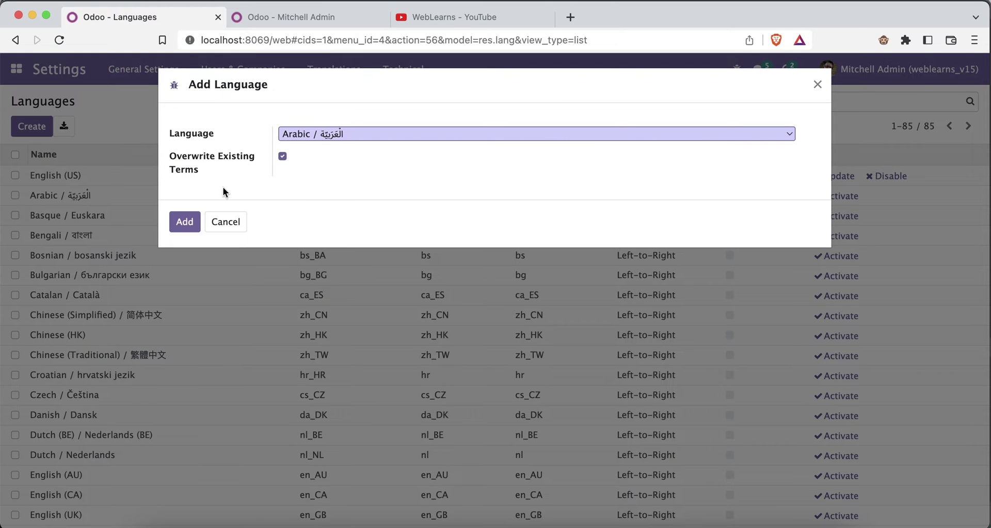
{"action": "left_click", "coordinate": [184, 223]}
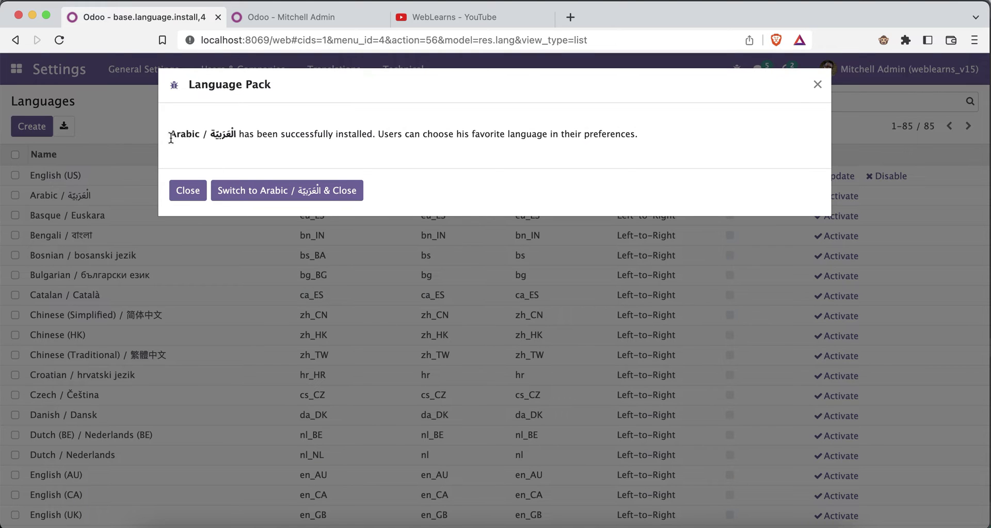
{"action": "left_click_drag", "start_coordinate": [171, 138], "coordinate": [448, 140]}
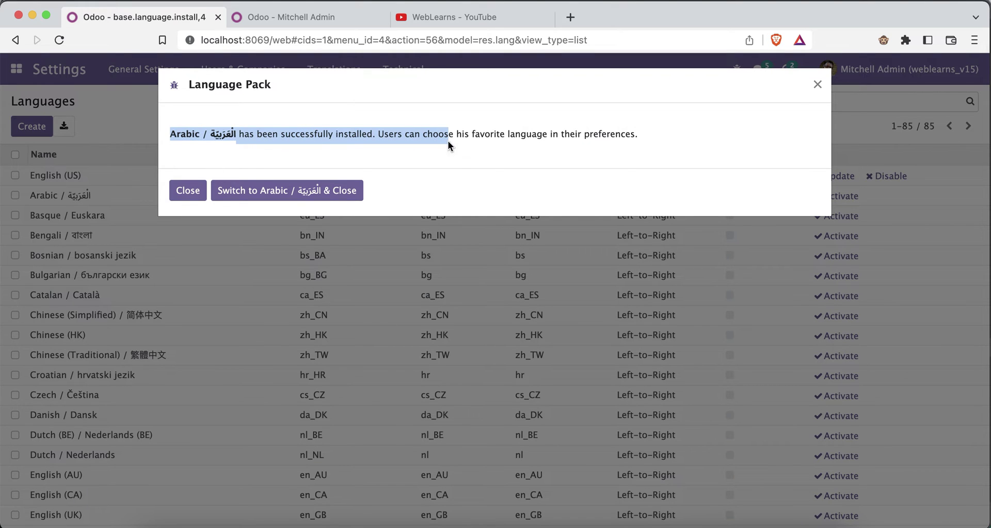
{"action": "left_click", "coordinate": [264, 139]}
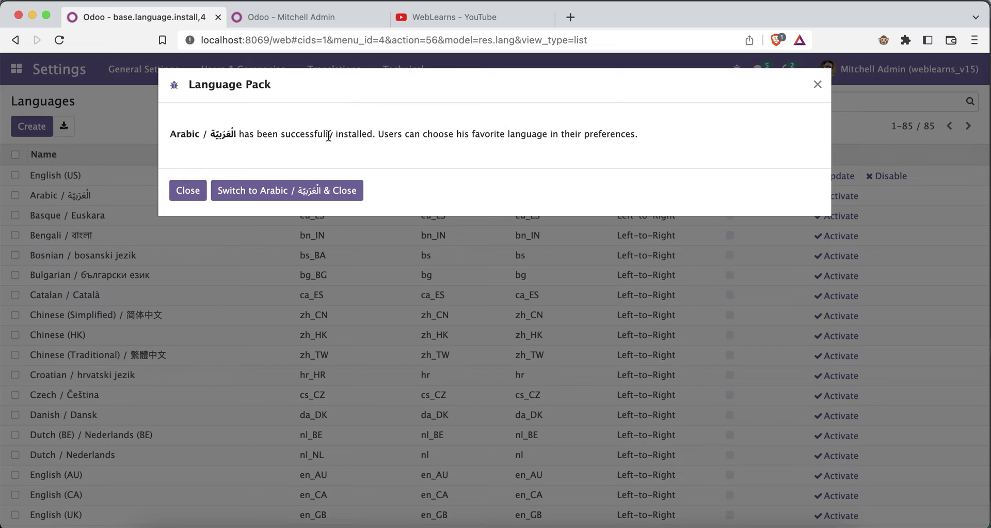
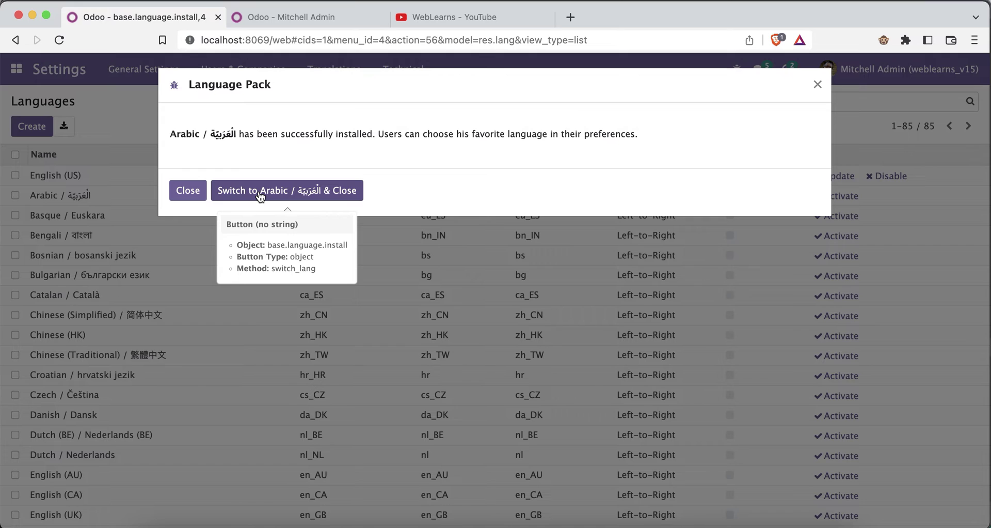
{"action": "left_click", "coordinate": [187, 196]}
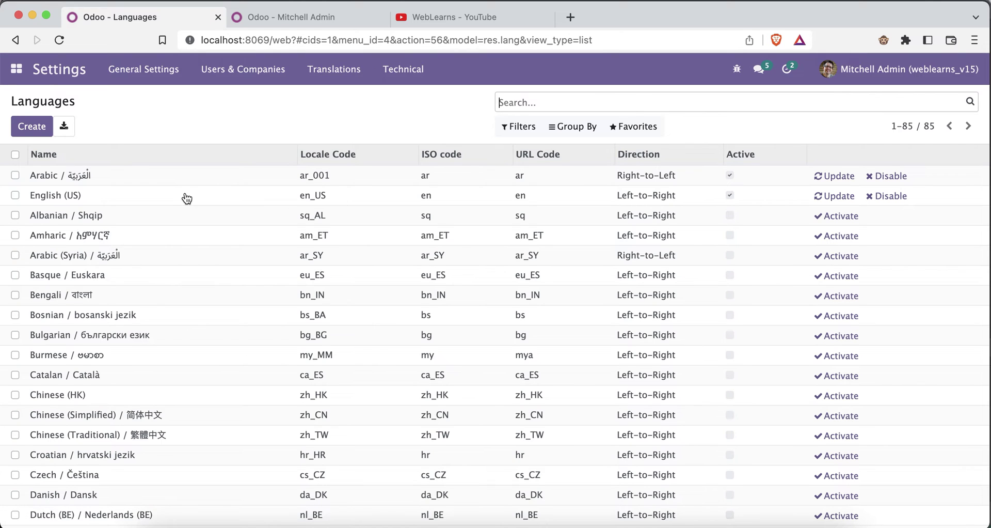
- Reload the administrator's user record and check the language choices in its preferences
{"action": "left_click", "coordinate": [249, 19]}
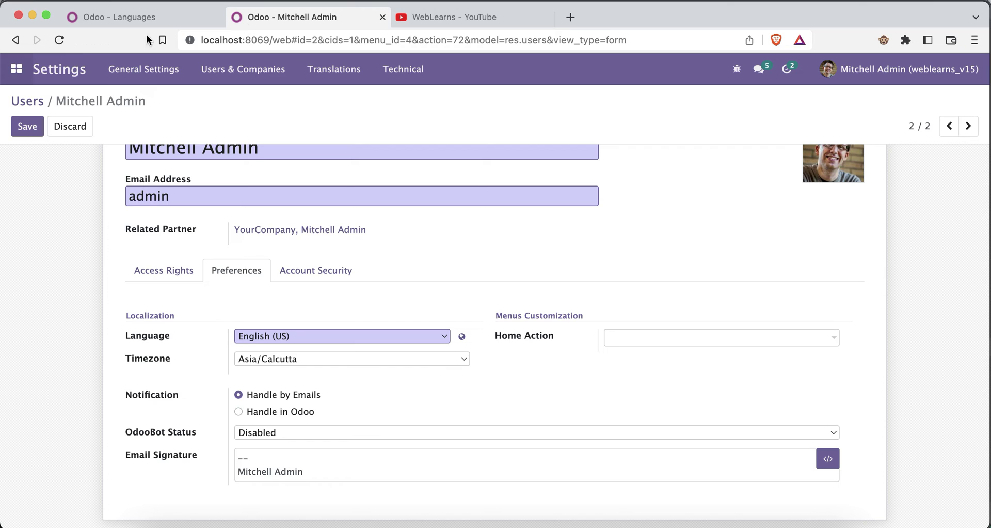
{"action": "left_click", "coordinate": [60, 41]}
{"action": "left_click", "coordinate": [23, 129]}
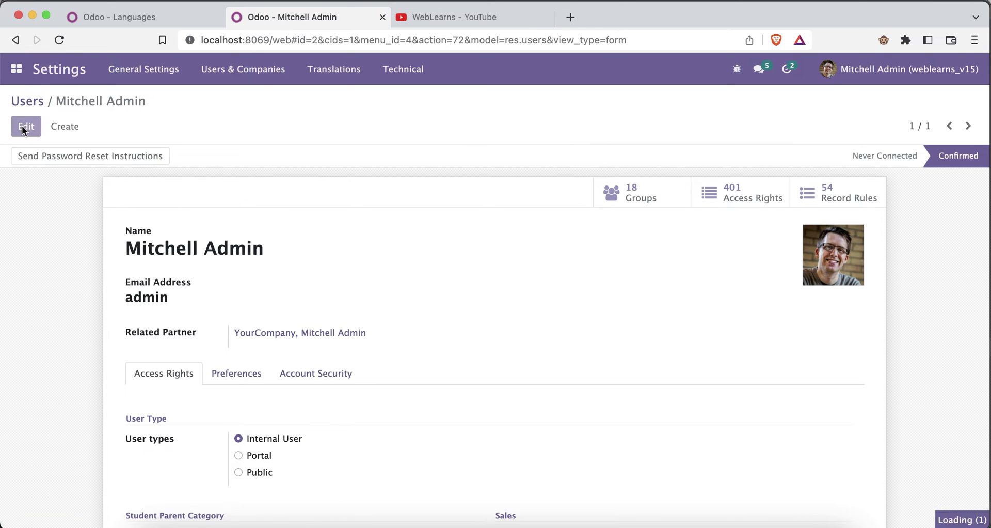
{"action": "left_click", "coordinate": [246, 374]}
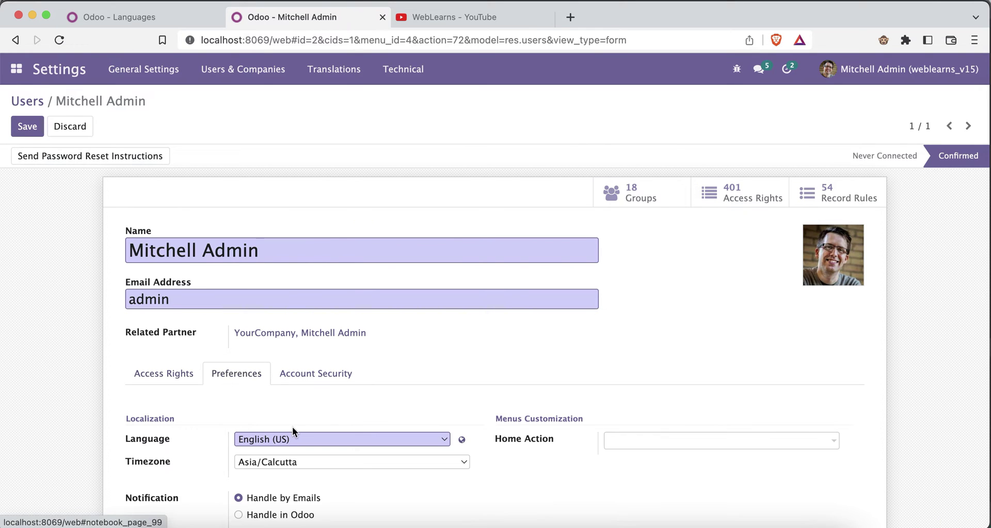
{"action": "scroll", "coordinate": [292, 426], "scroll_direction": "down", "scroll_amount": 2}
{"action": "left_click", "coordinate": [277, 388]}
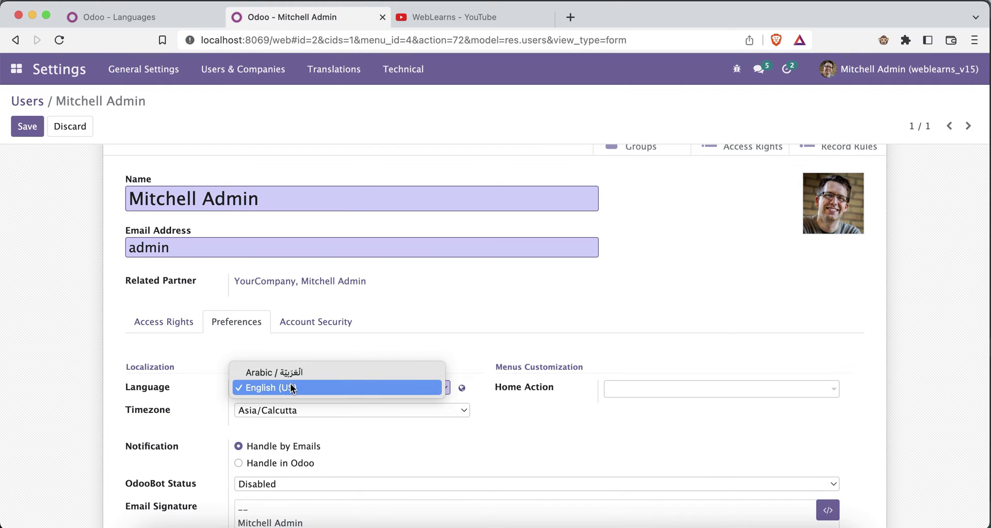
{"action": "left_click", "coordinate": [168, 354]}
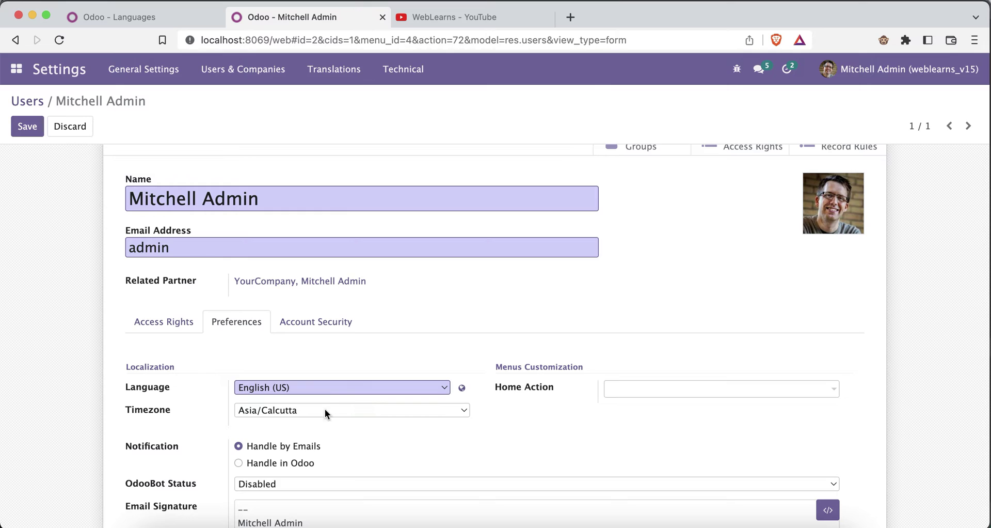
- Set the administrator's preferred language to Arabic, save the record, and reload the Languages list in the other tab
{"action": "left_click", "coordinate": [305, 387]}
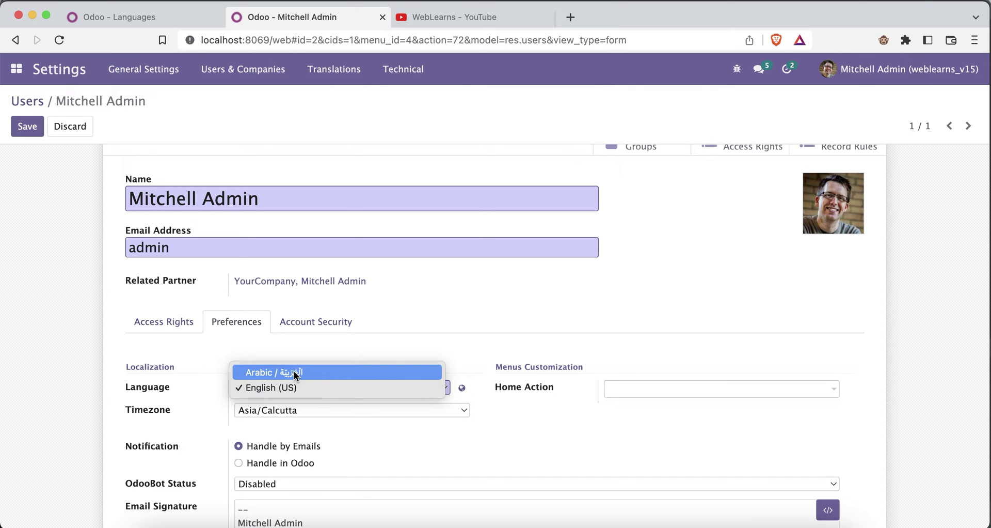
{"action": "left_click", "coordinate": [295, 373]}
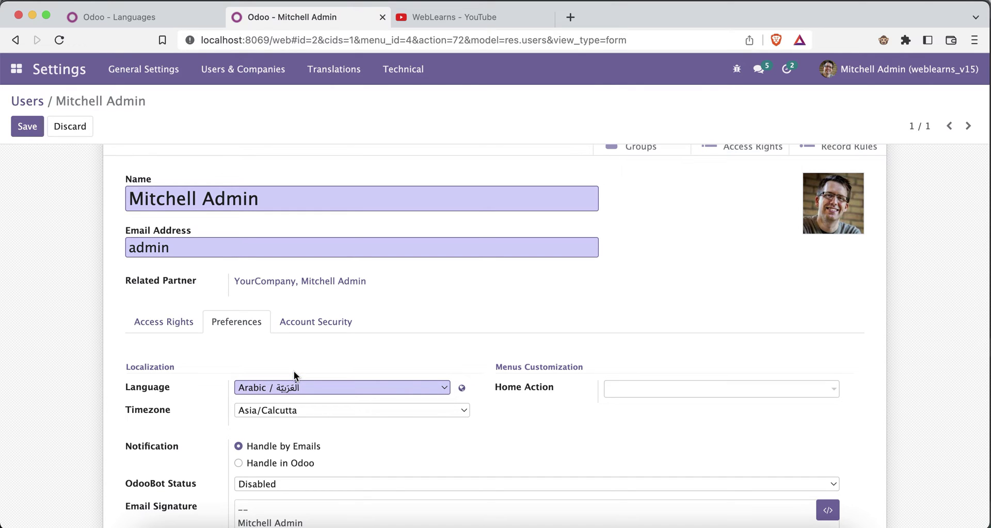
{"action": "left_click", "coordinate": [27, 129]}
{"action": "left_click", "coordinate": [152, 20]}
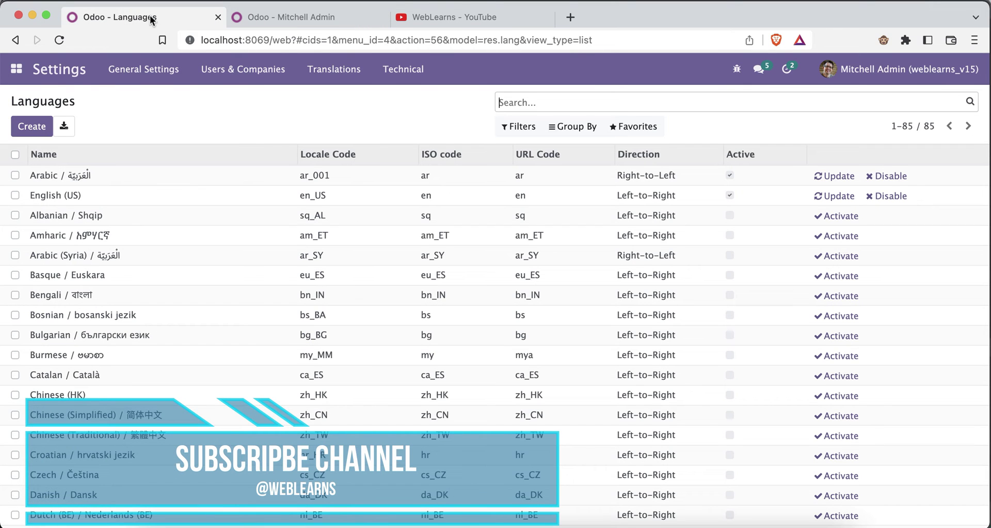
{"action": "left_click", "coordinate": [60, 39]}
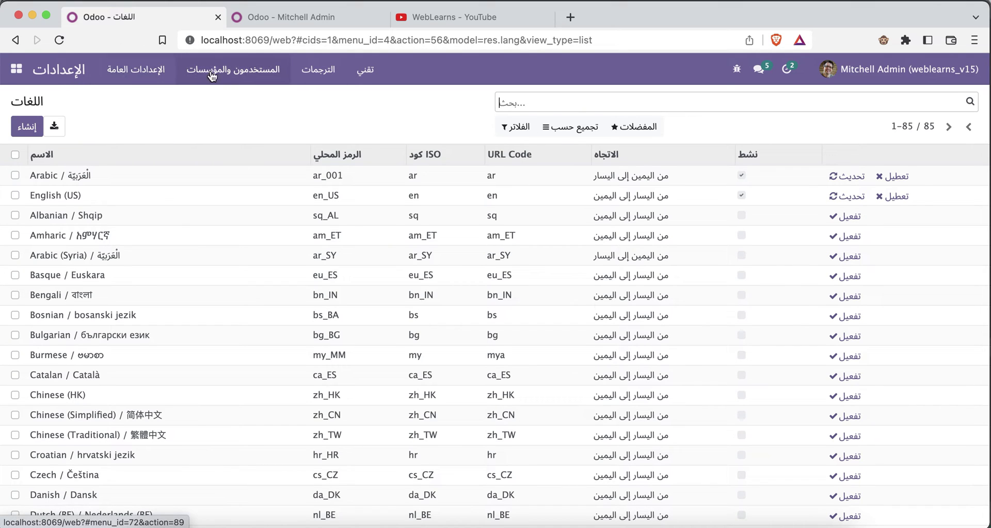
- Look through the users, companies and translations menus of Settings to check their Arabic labels
{"action": "left_click", "coordinate": [230, 75]}
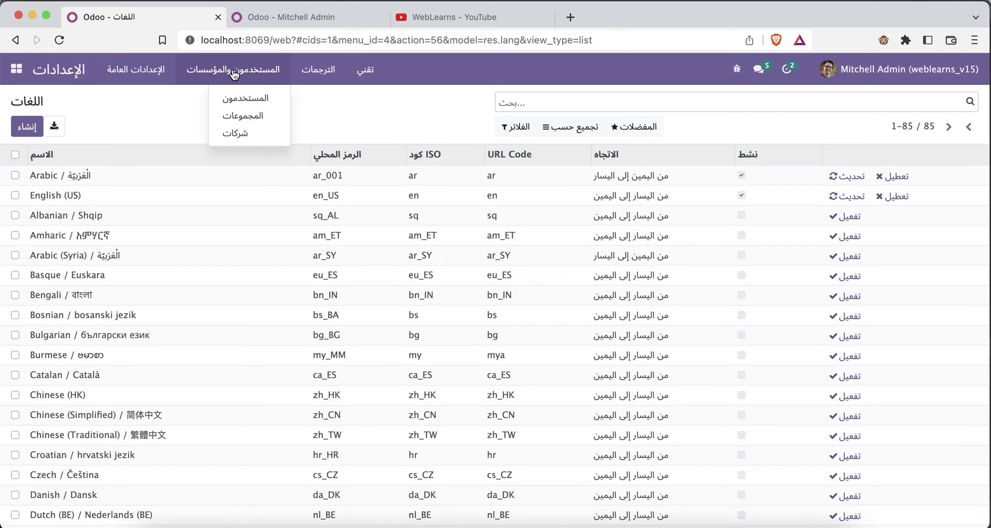
{"action": "mouse_move", "coordinate": [327, 62]}
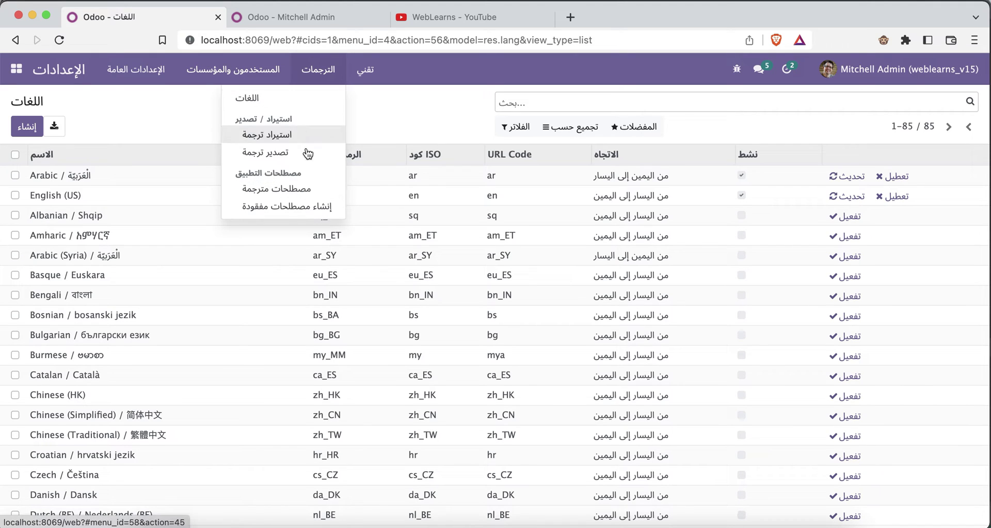
{"action": "left_click", "coordinate": [172, 110]}
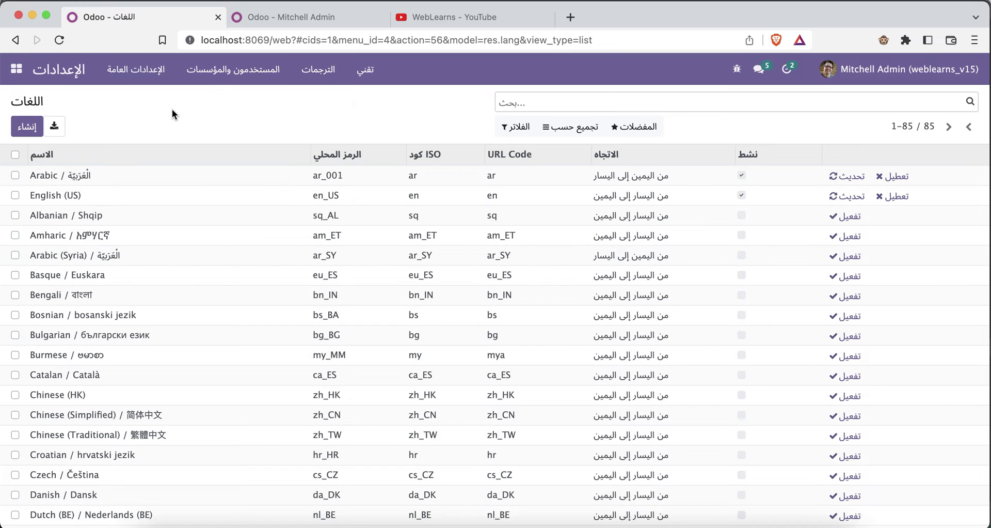
- Open the Student Profile app in list view and check its filter, grouping and favourites options for Arabic labels
{"action": "left_click", "coordinate": [16, 68]}
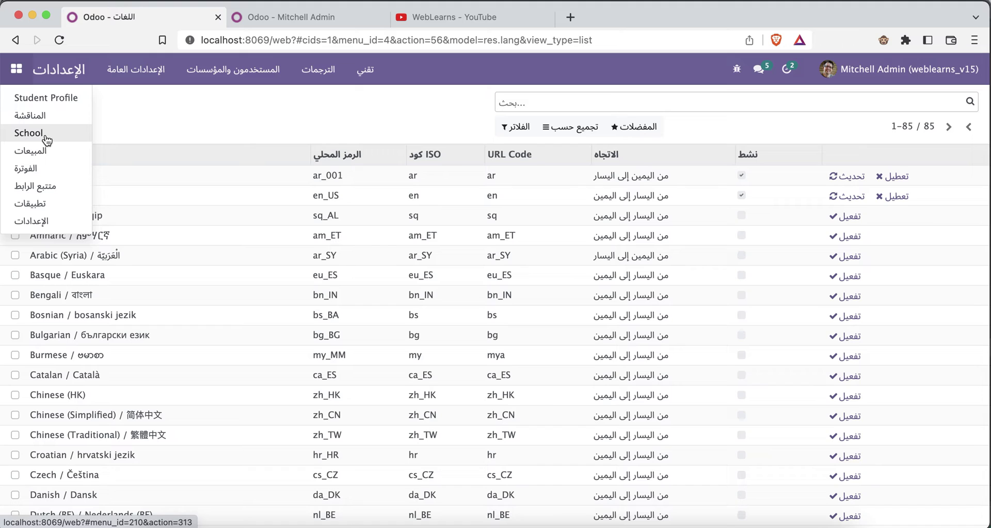
{"action": "left_click", "coordinate": [61, 99]}
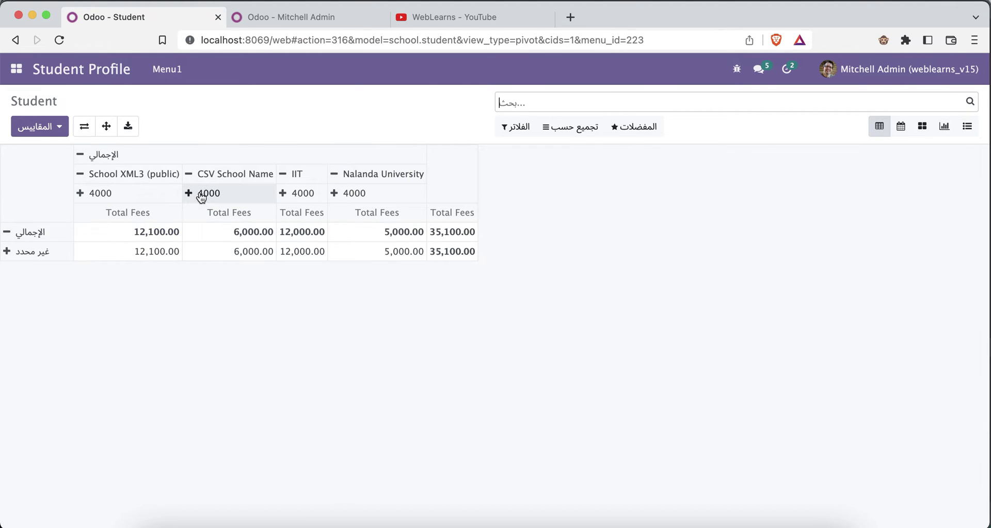
{"action": "left_click", "coordinate": [967, 126]}
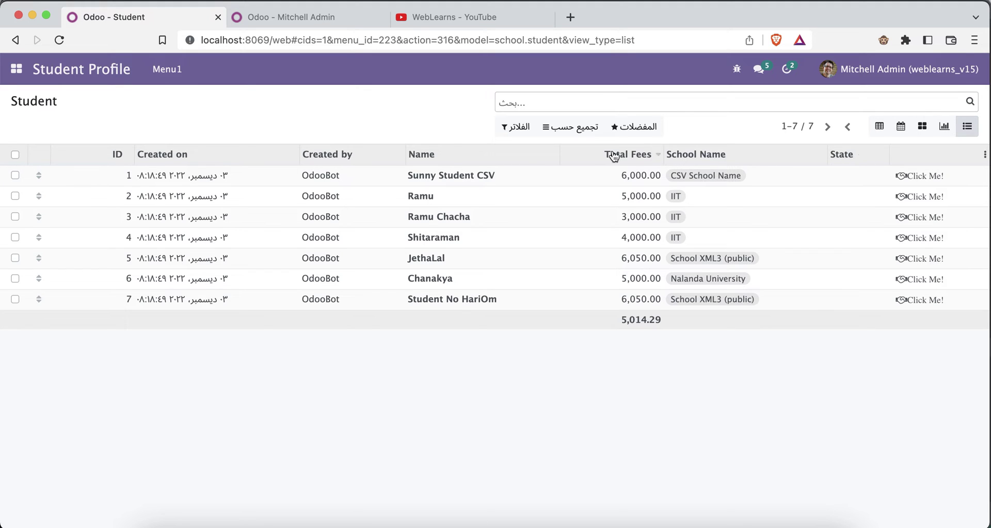
{"action": "left_click", "coordinate": [516, 127]}
{"action": "left_click", "coordinate": [574, 127]}
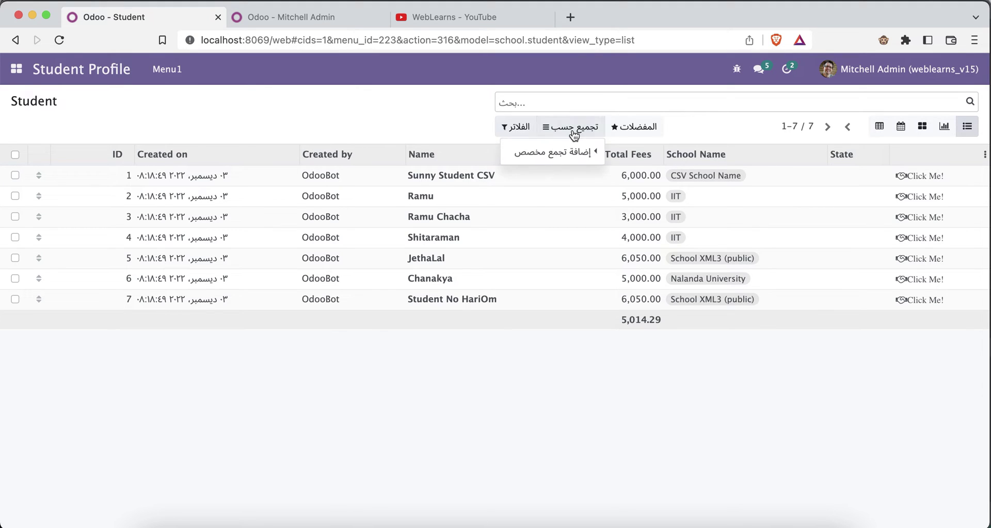
{"action": "left_click", "coordinate": [621, 129]}
{"action": "left_click", "coordinate": [394, 120]}
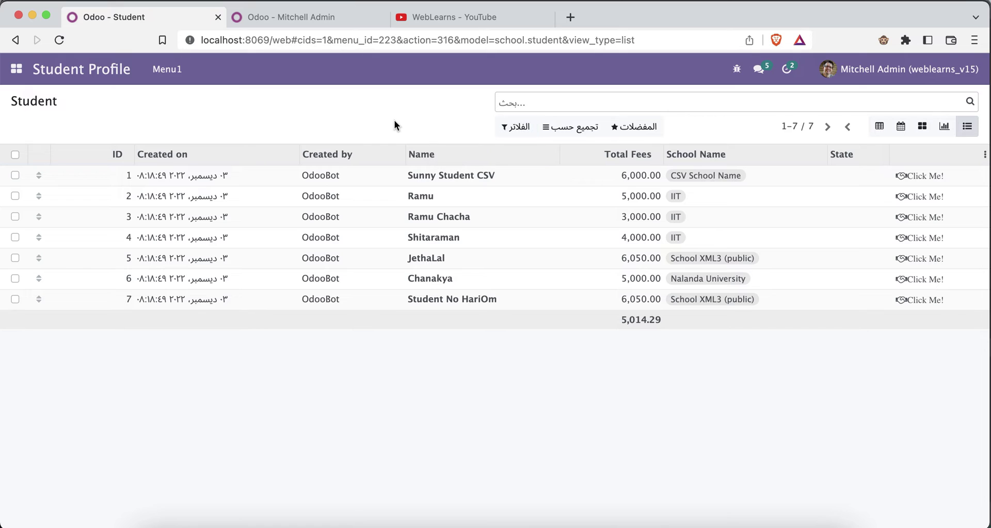
- Open the first Gemini Furniture order in Sales and examine the Arabic labels of its form and order lines
{"action": "left_click", "coordinate": [21, 73]}
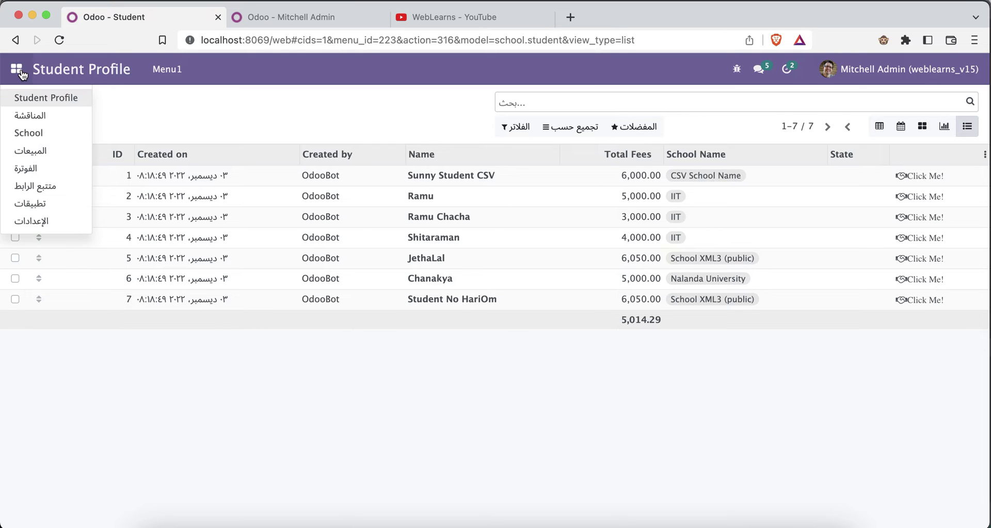
{"action": "left_click", "coordinate": [47, 158]}
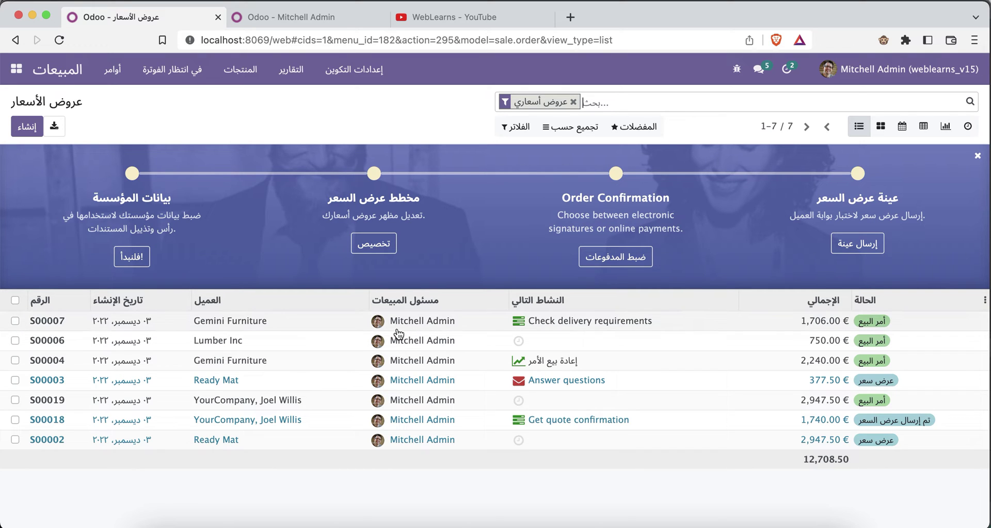
{"action": "left_click", "coordinate": [288, 323]}
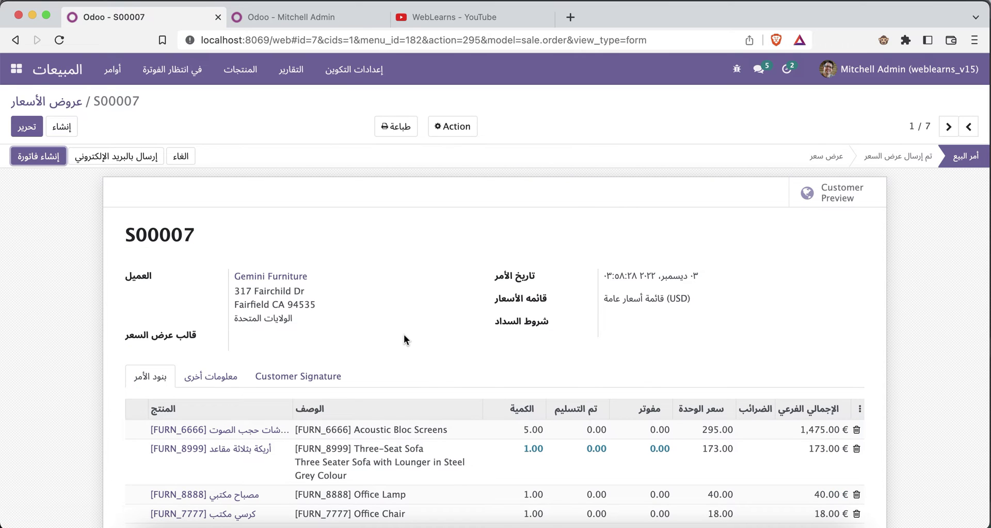
{"action": "scroll", "coordinate": [404, 334], "scroll_direction": "down", "scroll_amount": 2}
{"action": "scroll", "coordinate": [405, 338], "scroll_direction": "down", "scroll_amount": 2}
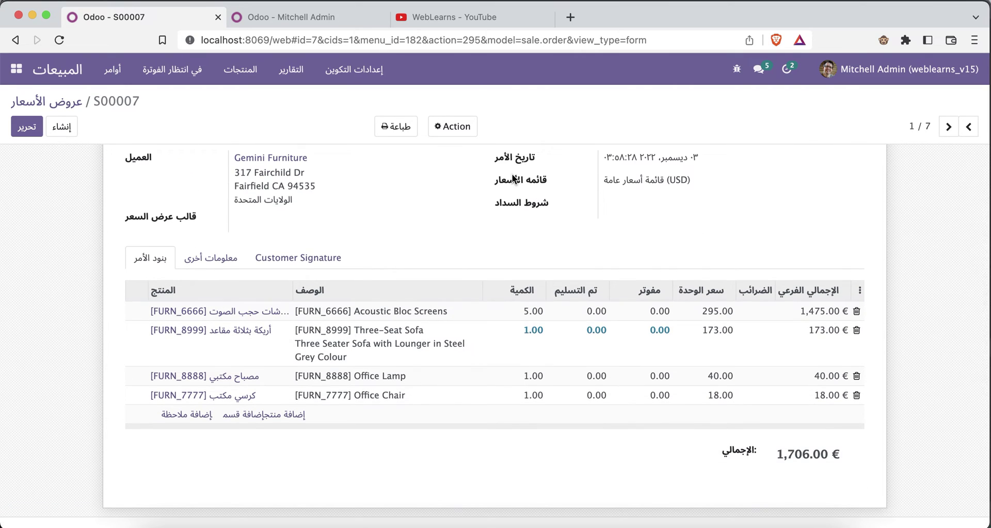
{"action": "left_click_drag", "start_coordinate": [496, 176], "coordinate": [549, 215]}
{"action": "left_click", "coordinate": [550, 218]}
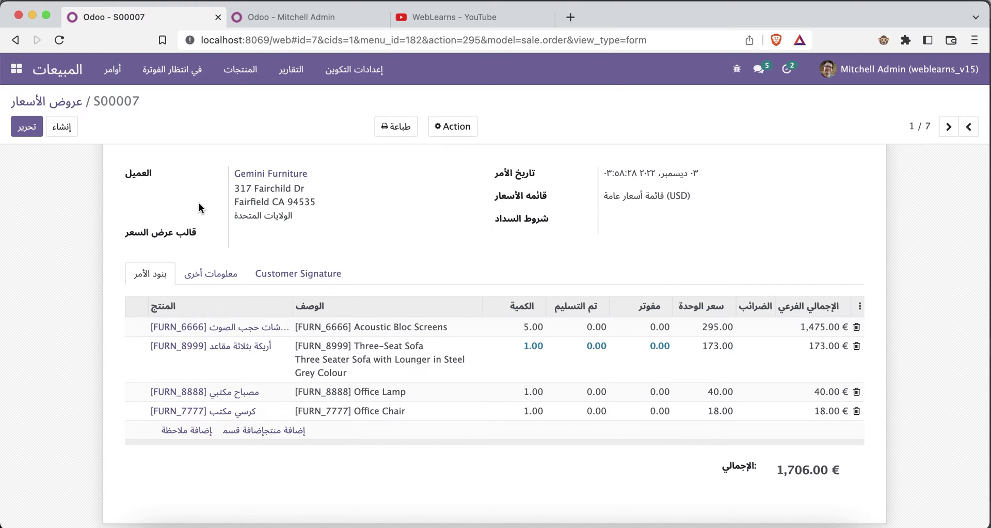
{"action": "scroll", "coordinate": [252, 412], "scroll_direction": "up", "scroll_amount": 3}
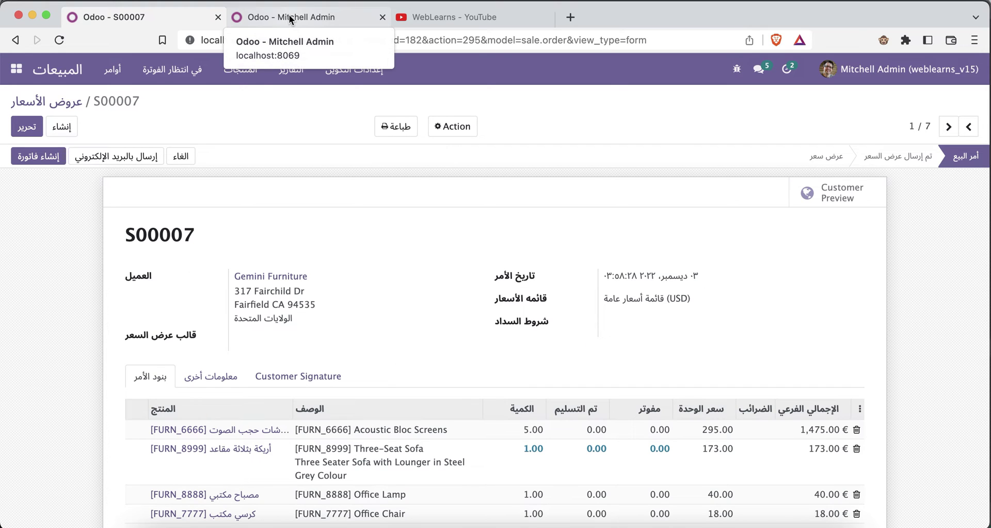
- Set the administrator's preferred language back to English (US), save, and reload the sales order in the other tab
{"action": "left_click", "coordinate": [289, 17]}
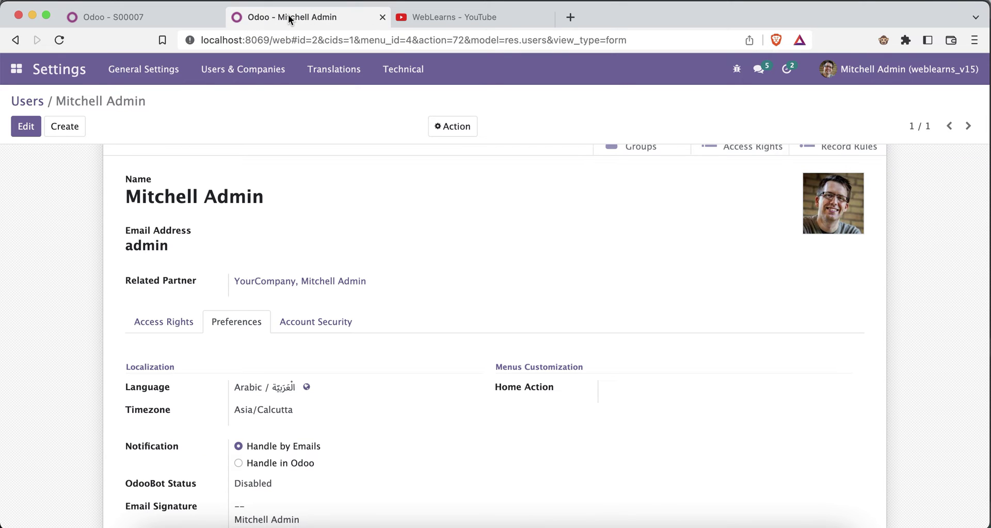
{"action": "left_click", "coordinate": [25, 126]}
{"action": "left_click", "coordinate": [288, 387]}
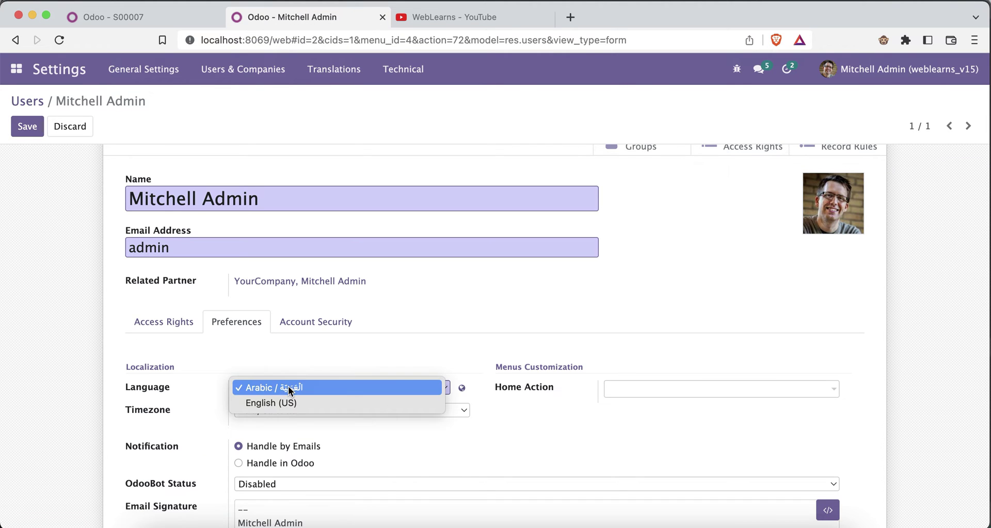
{"action": "left_click", "coordinate": [284, 399]}
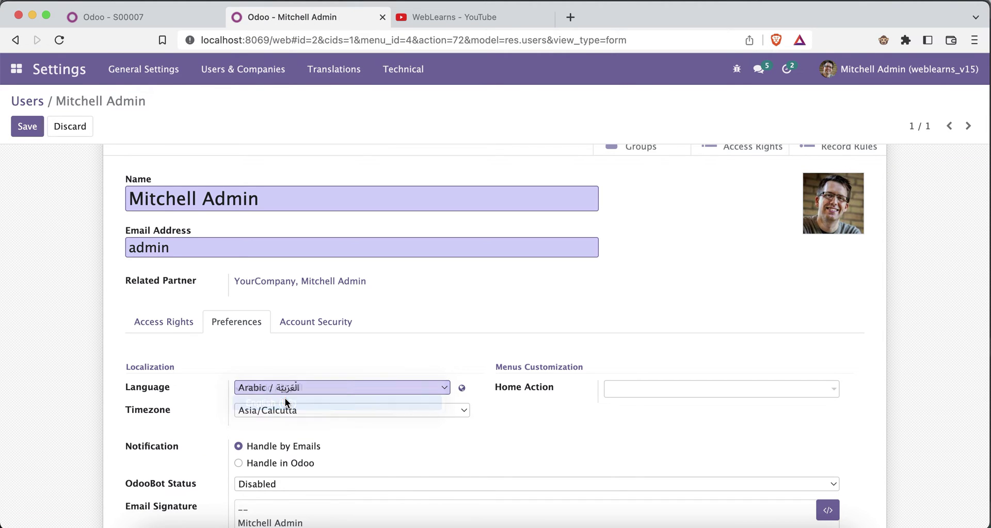
{"action": "left_click", "coordinate": [26, 134]}
{"action": "left_click", "coordinate": [129, 17]}
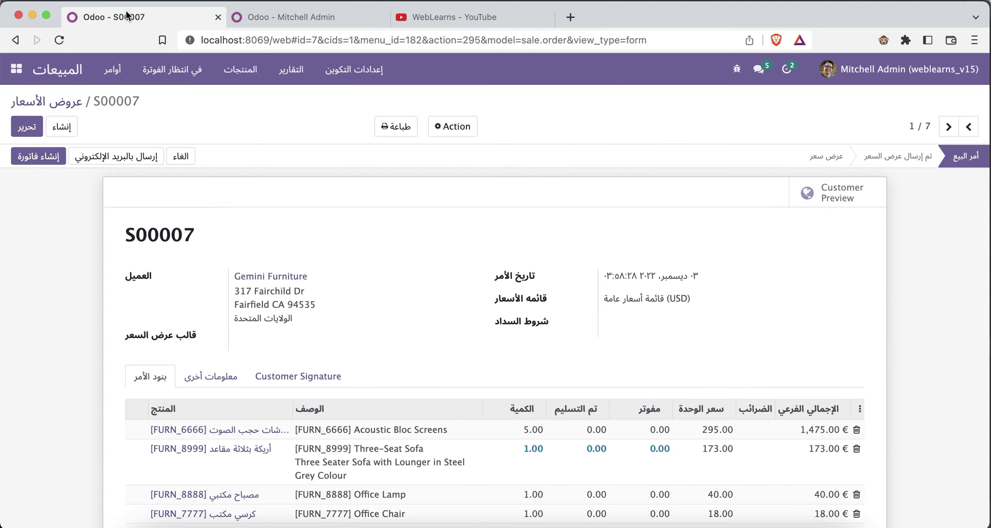
{"action": "left_click", "coordinate": [59, 40]}
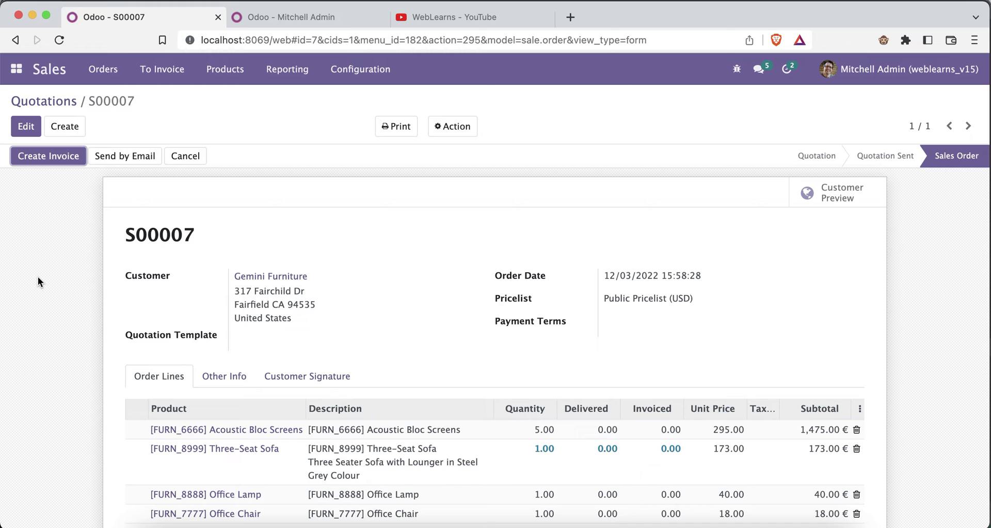
- Open the Languages list in Settings and search it for hindi
{"action": "left_click", "coordinate": [16, 69]}
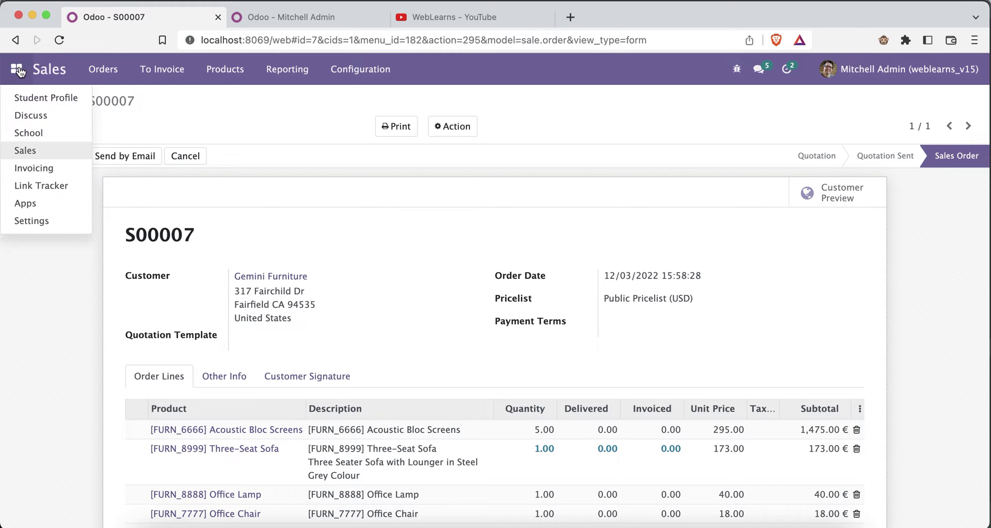
{"action": "left_click", "coordinate": [53, 222]}
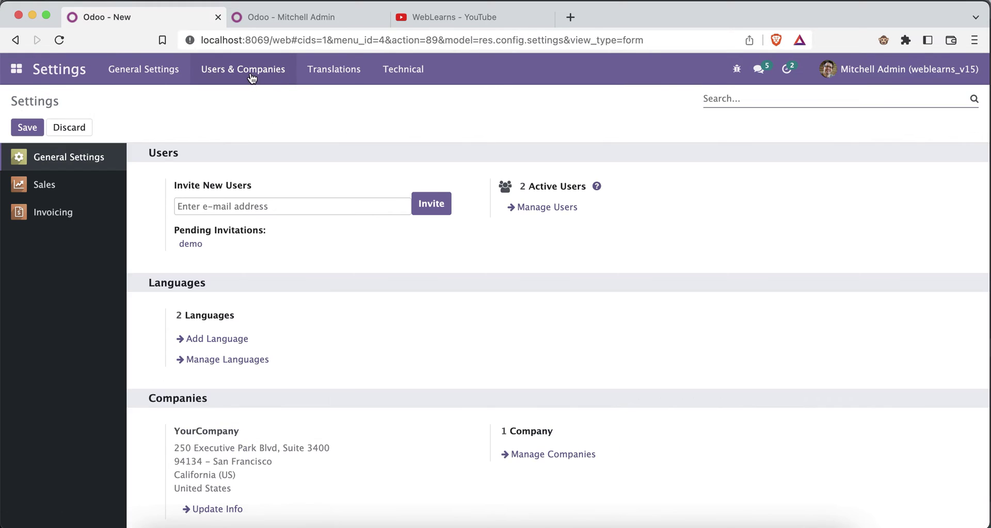
{"action": "left_click", "coordinate": [334, 68]}
{"action": "left_click", "coordinate": [331, 100]}
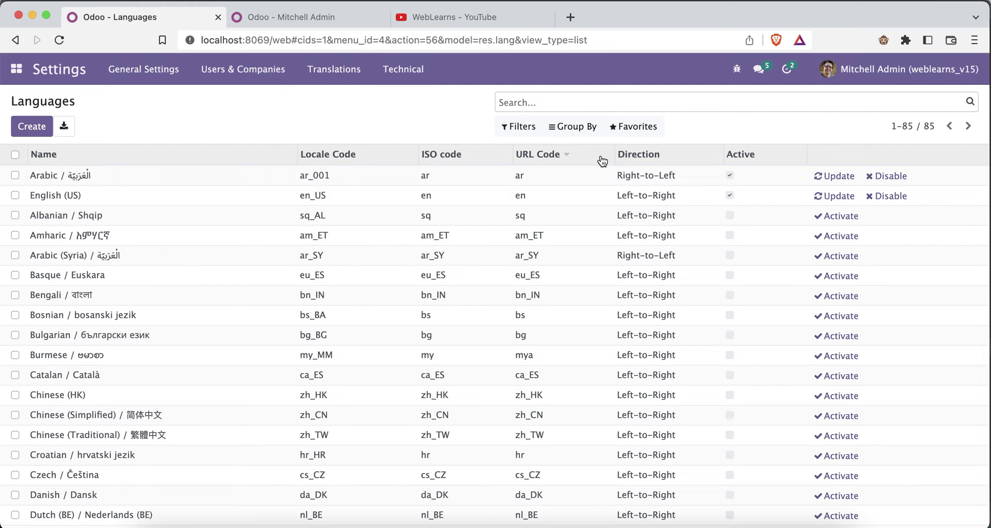
{"action": "mouse_move", "coordinate": [607, 154]}
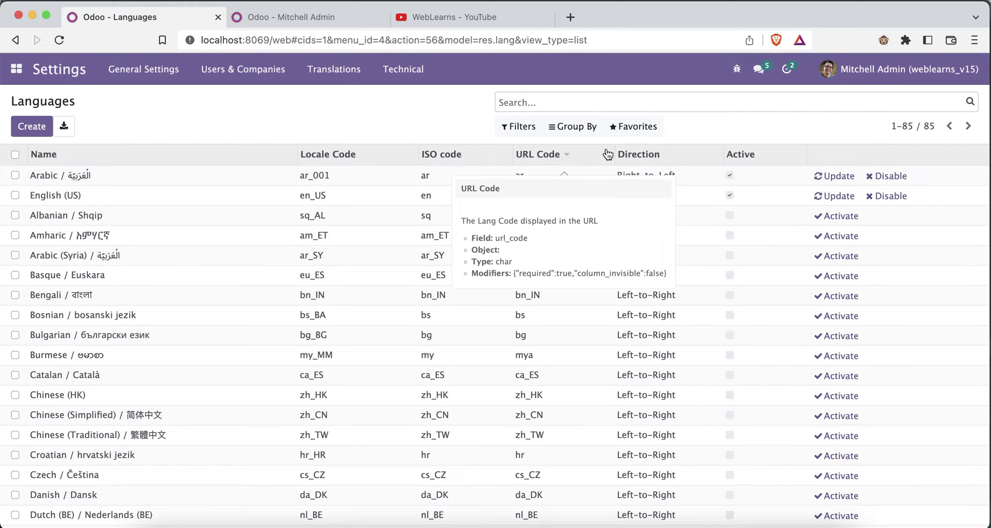
{"action": "type", "text": "hindi"}
{"action": "key", "text": "Return"}
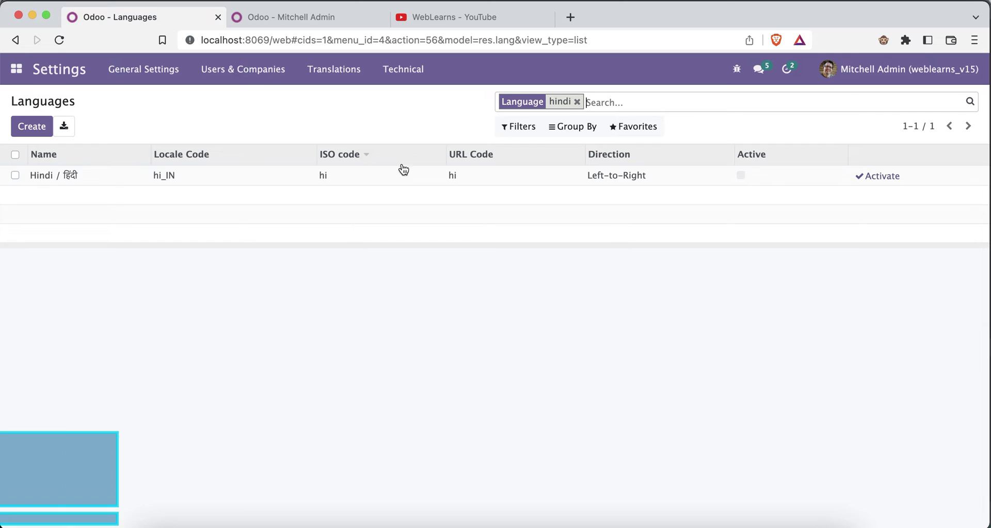
- Activate Hindi with existing terms overwritten and switch the interface to it
{"action": "left_click", "coordinate": [884, 176]}
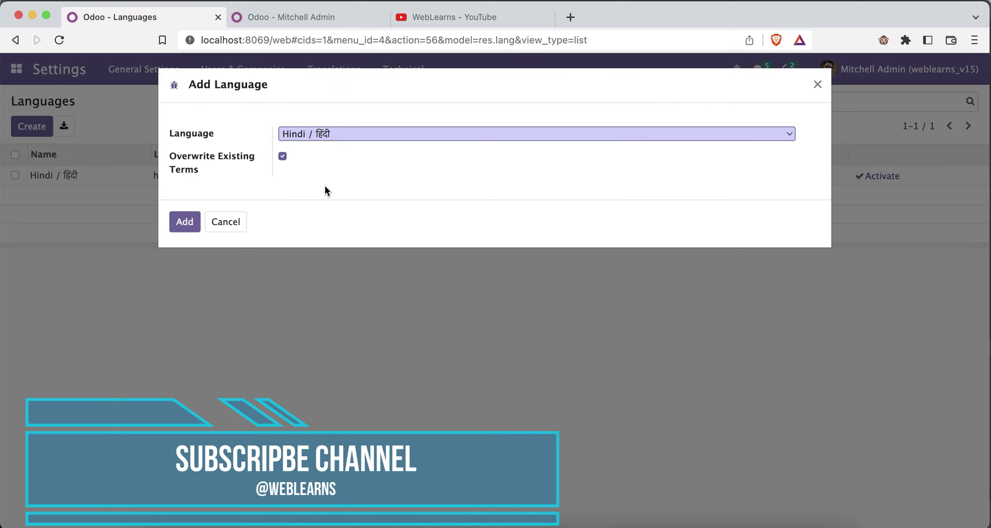
{"action": "left_click", "coordinate": [192, 216]}
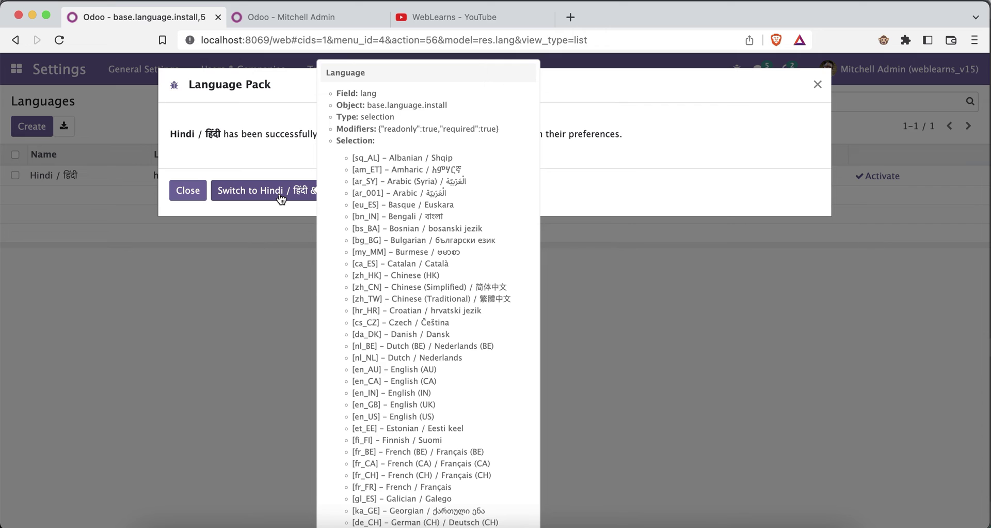
{"action": "left_click", "coordinate": [280, 191]}
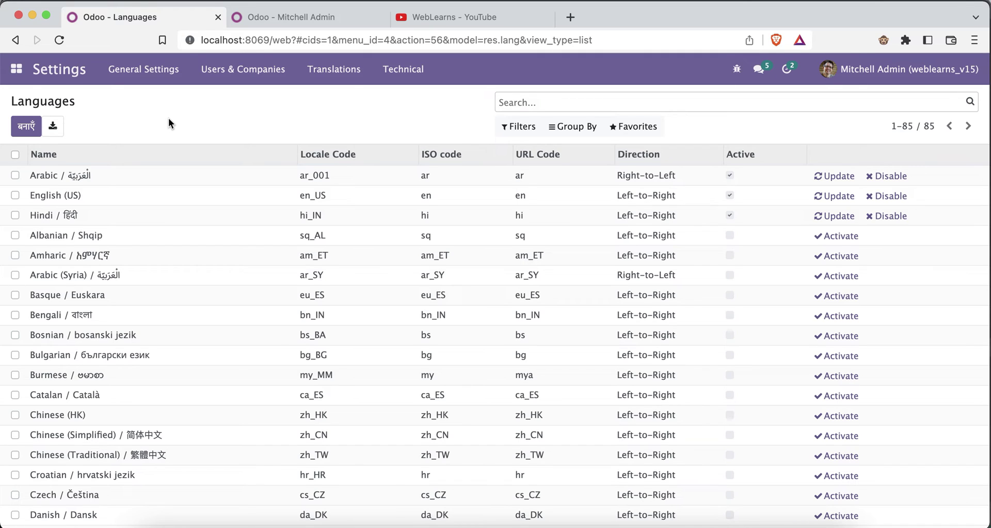
- Open the quotations list in Sales to check how it appears in Hindi
{"action": "left_click", "coordinate": [16, 69]}
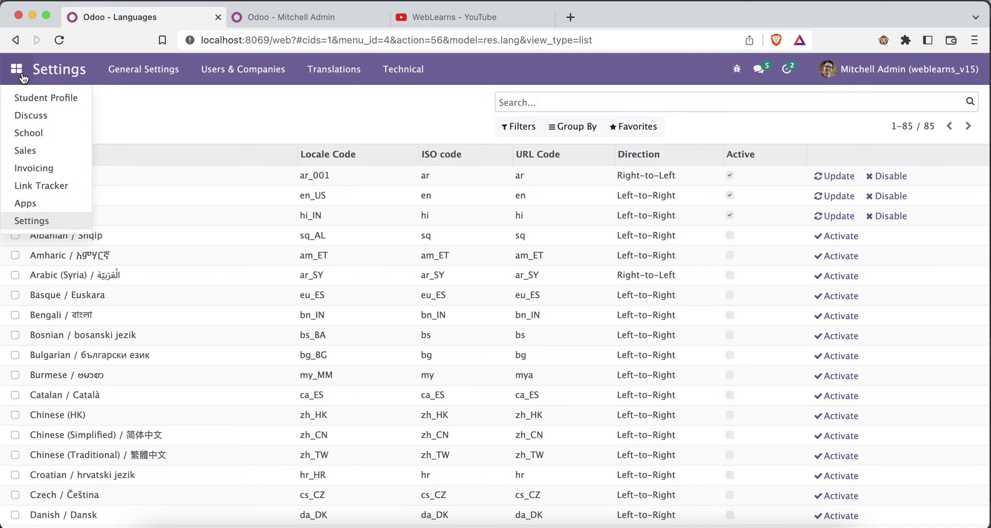
{"action": "left_click", "coordinate": [48, 152]}
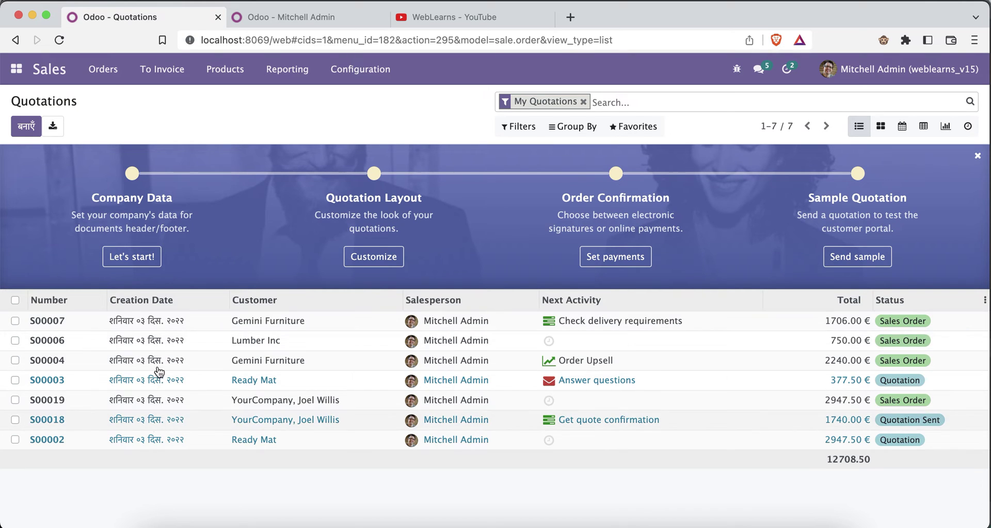
- Reload the administrator's user record, set its preferred language to English (US), save, and reload the quotations list in the other tab
{"action": "left_click", "coordinate": [294, 19]}
{"action": "left_click", "coordinate": [27, 127]}
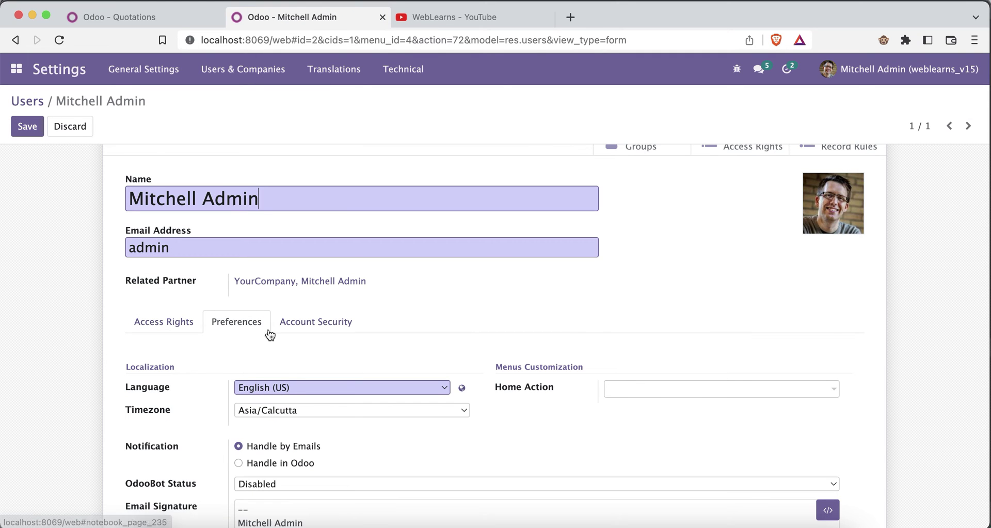
{"action": "left_click", "coordinate": [60, 42]}
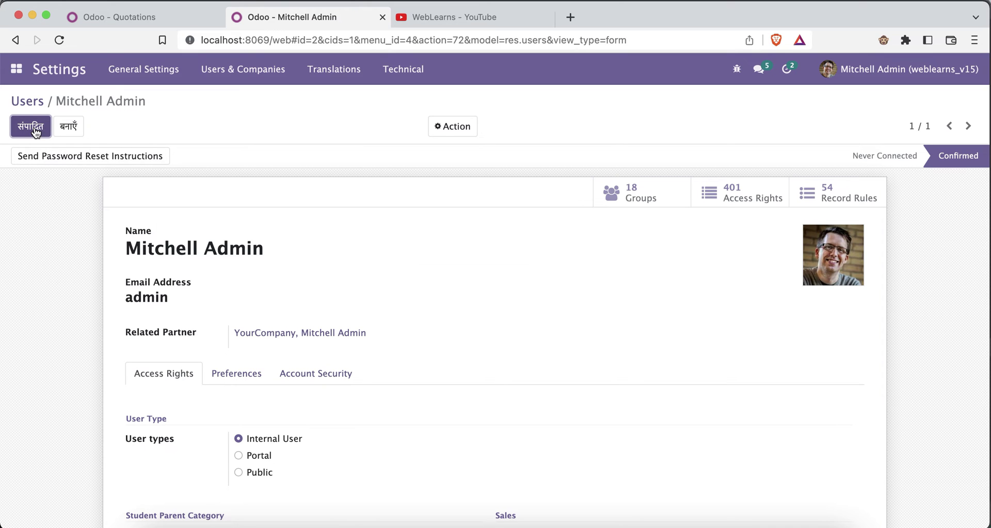
{"action": "left_click", "coordinate": [32, 128]}
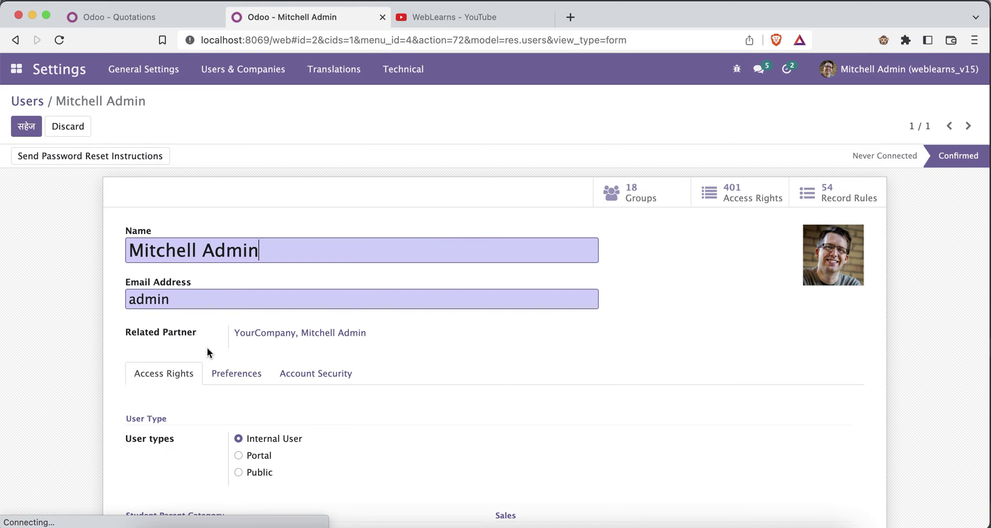
{"action": "left_click", "coordinate": [248, 385]}
{"action": "scroll", "coordinate": [249, 426], "scroll_direction": "down", "scroll_amount": 2}
{"action": "left_click", "coordinate": [260, 398]}
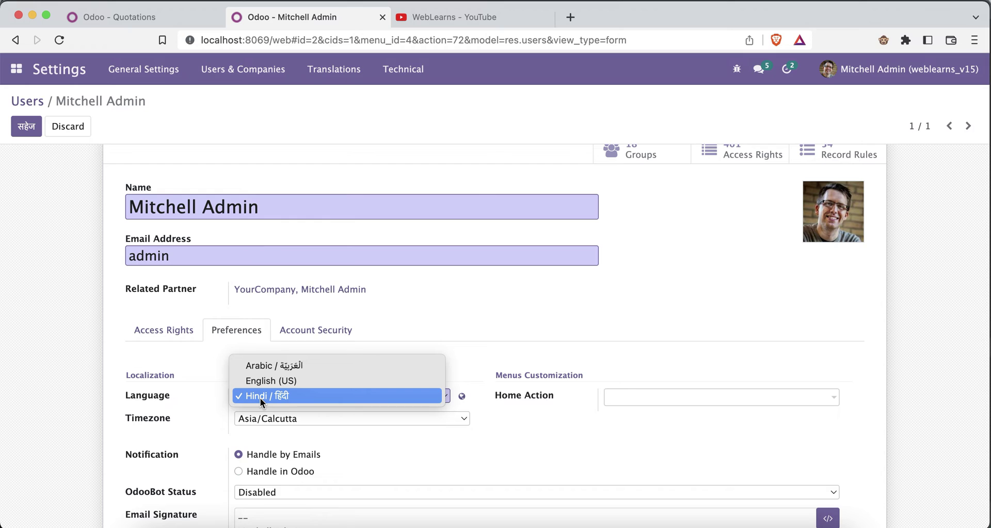
{"action": "left_click", "coordinate": [269, 381]}
{"action": "left_click", "coordinate": [22, 126]}
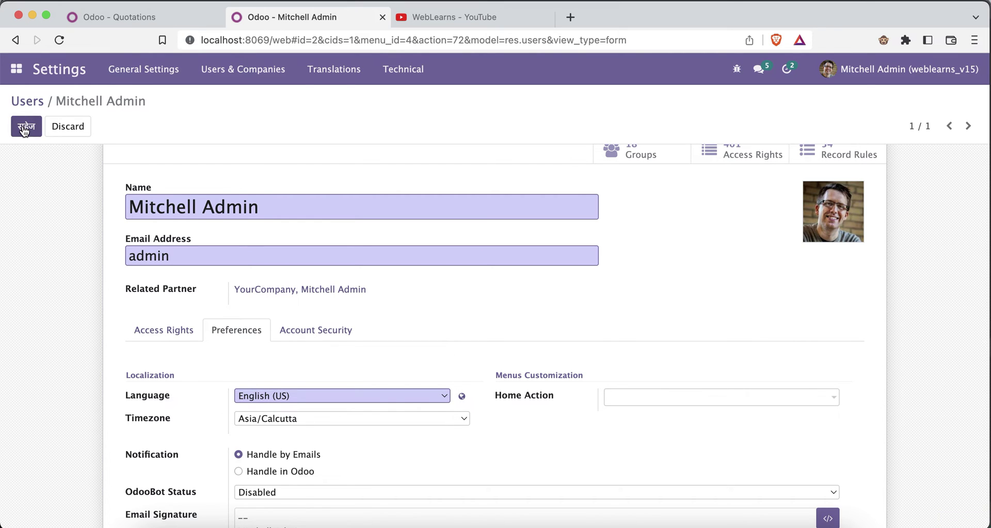
{"action": "left_click", "coordinate": [110, 20]}
{"action": "left_click", "coordinate": [58, 41]}
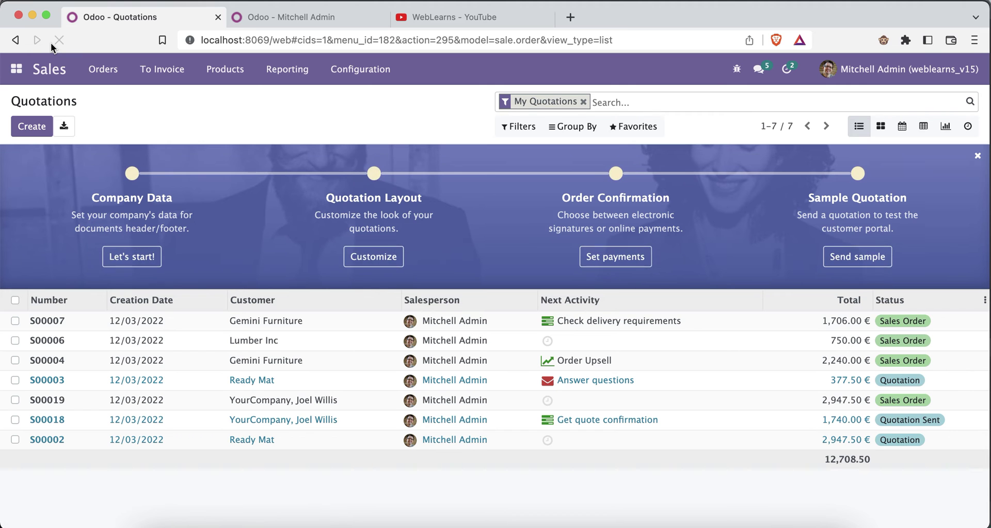
- Open the Languages list in Settings and check which languages are active, then compare with the administrator's preferences in the other tab
{"action": "left_click", "coordinate": [16, 68]}
{"action": "left_click", "coordinate": [71, 221]}
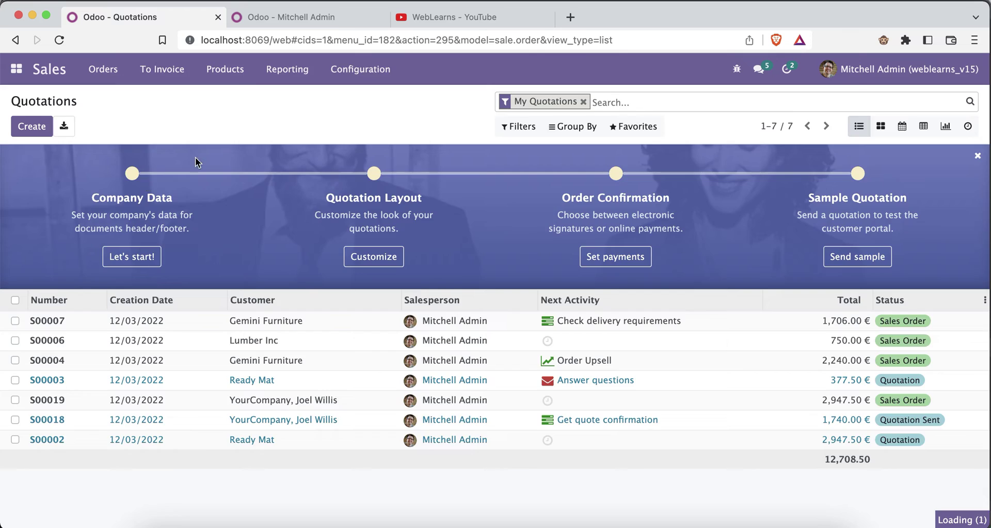
{"action": "left_click", "coordinate": [305, 78]}
{"action": "left_click", "coordinate": [324, 97]}
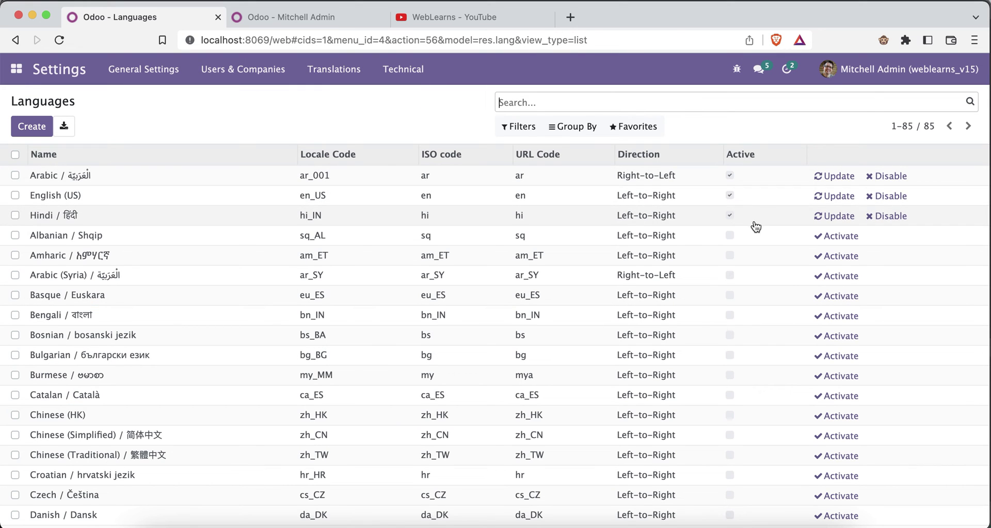
{"action": "left_click", "coordinate": [296, 20]}
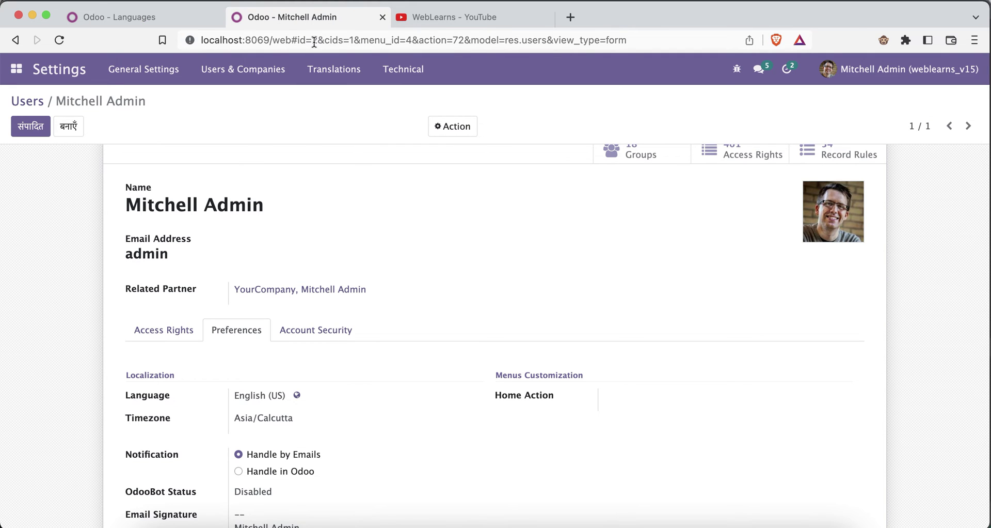
{"action": "left_click", "coordinate": [132, 9]}
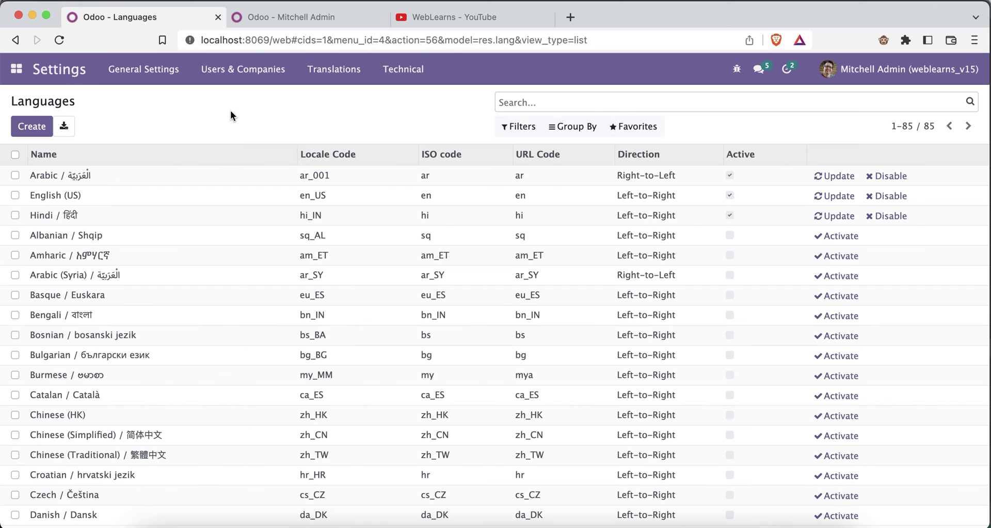
- Open the Student Profile app and review the Preferences and Account Security settings of the logged-in account
{"action": "left_click", "coordinate": [18, 70]}
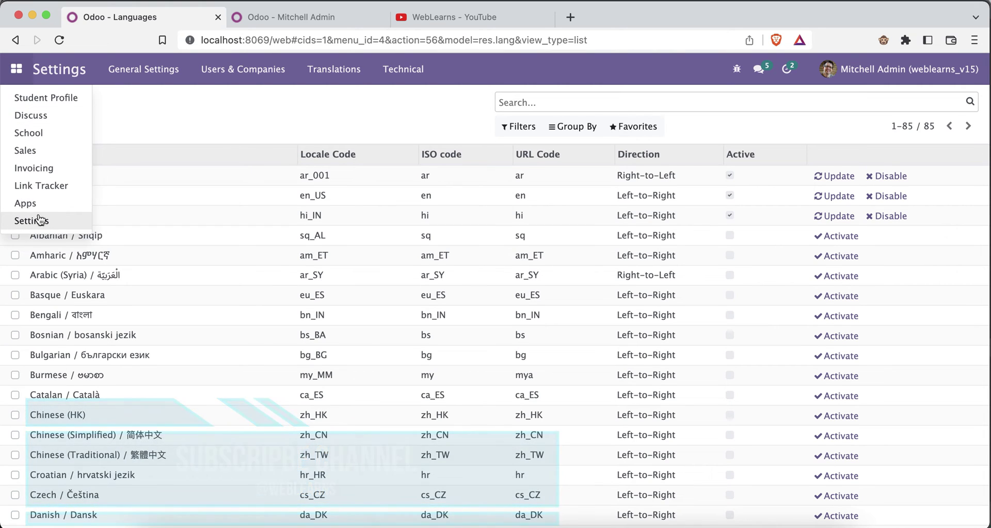
{"action": "left_click", "coordinate": [46, 97]}
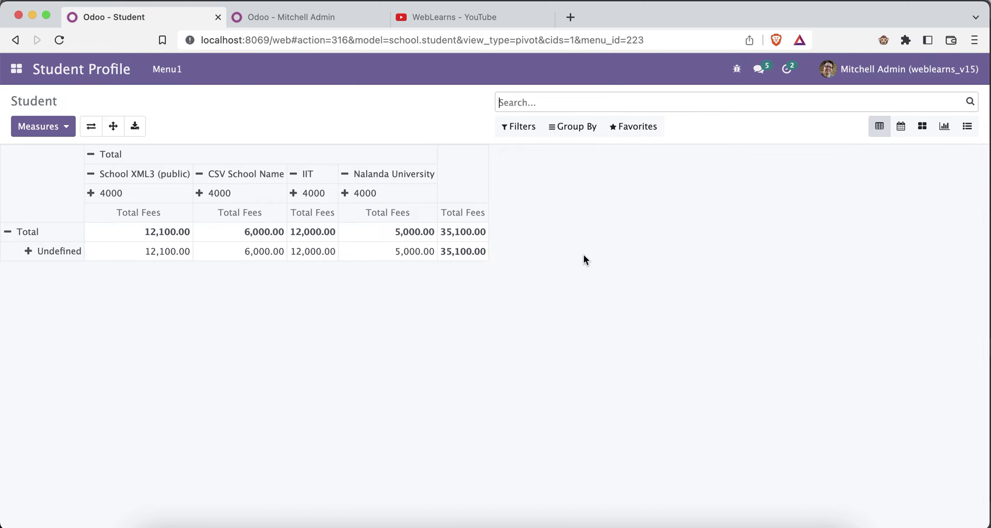
{"action": "left_click", "coordinate": [893, 75]}
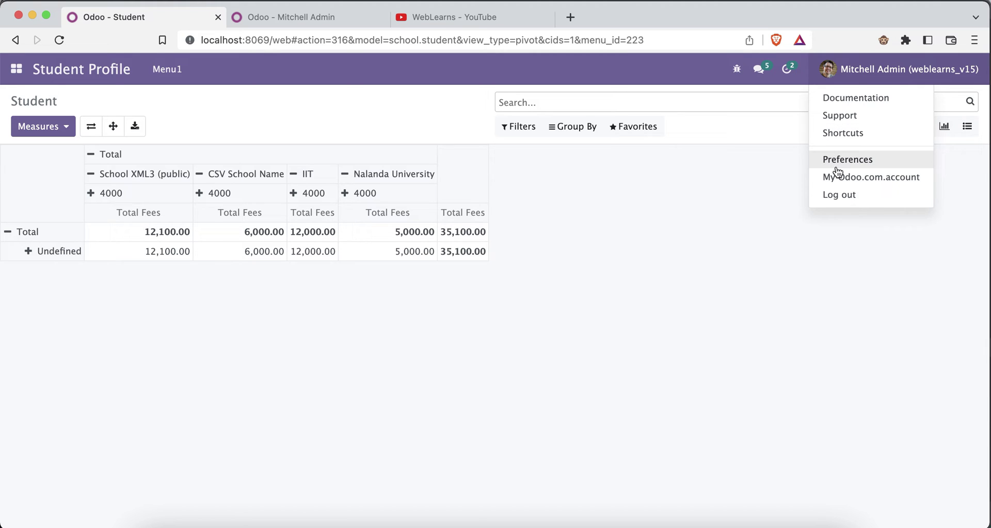
{"action": "left_click", "coordinate": [850, 160]}
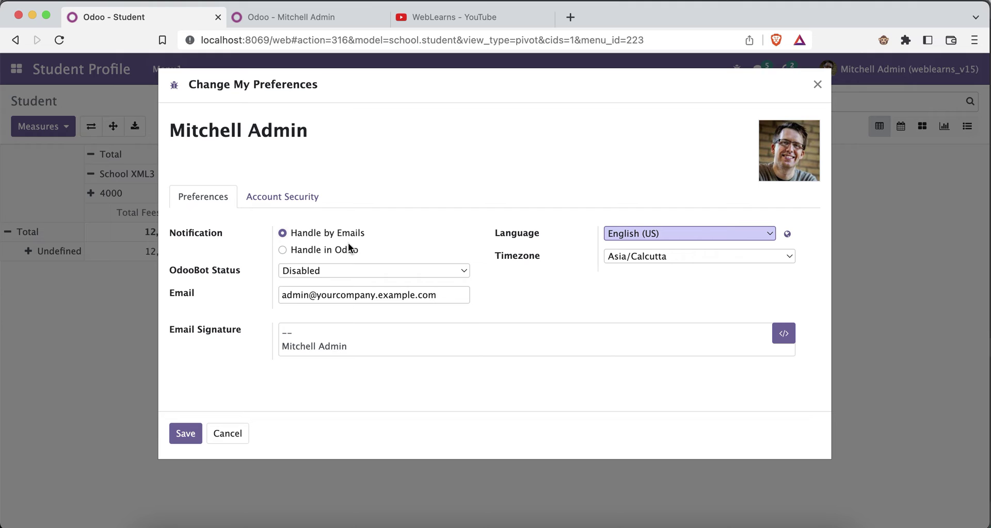
{"action": "triple_click", "coordinate": [335, 296]}
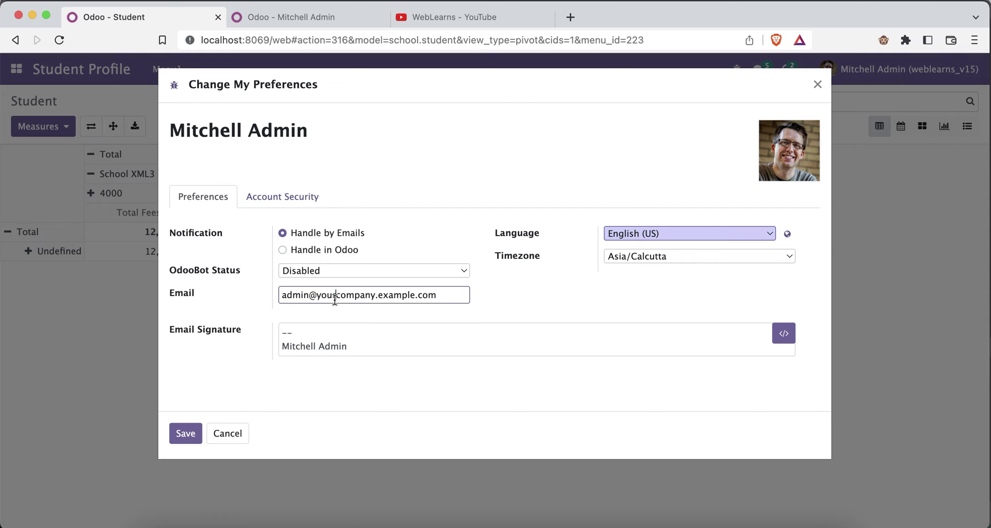
{"action": "left_click", "coordinate": [327, 271]}
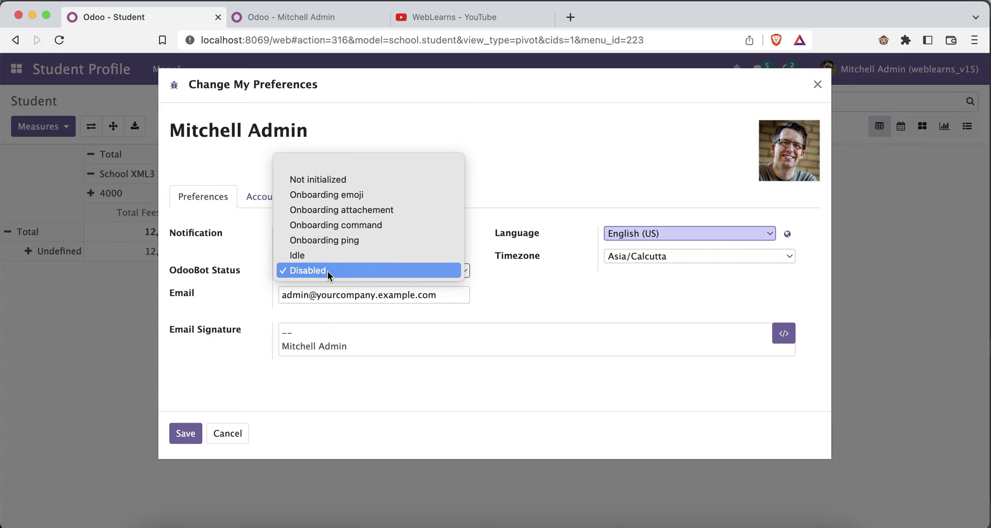
{"action": "left_click", "coordinate": [376, 338]}
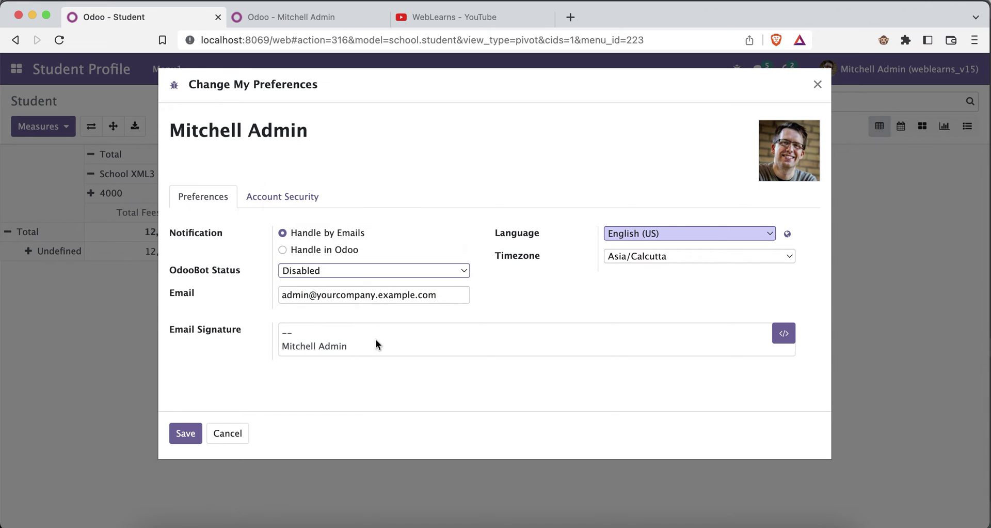
{"action": "left_click", "coordinate": [319, 329]}
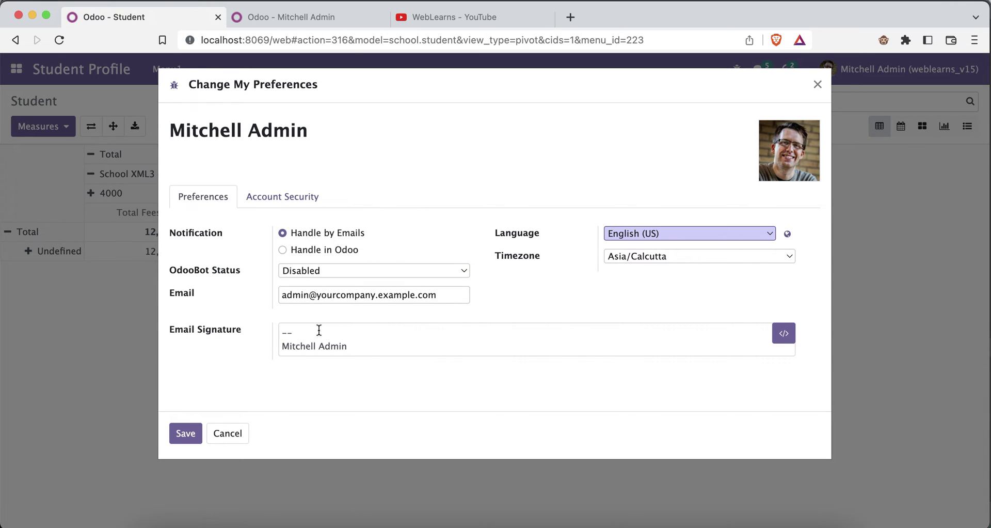
{"action": "left_click", "coordinate": [299, 198]}
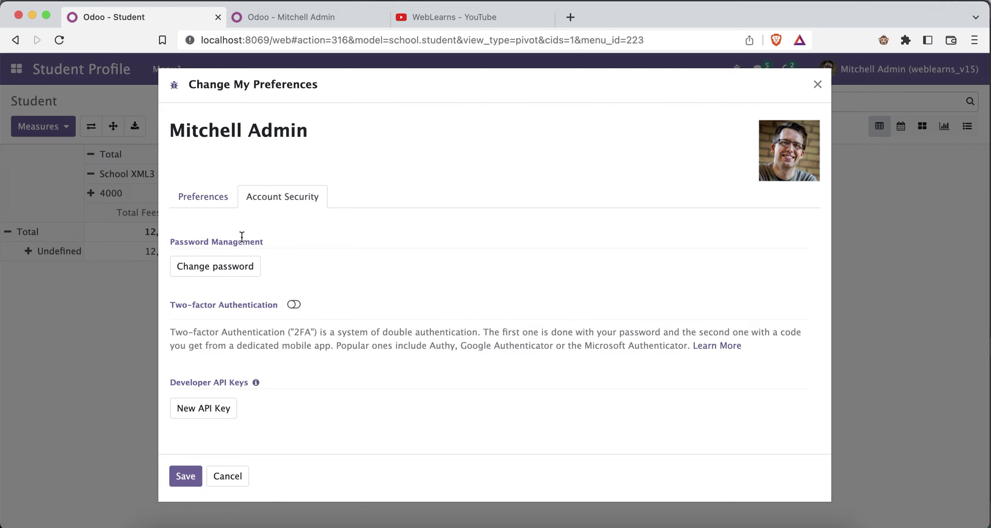
{"action": "left_click", "coordinate": [201, 197]}
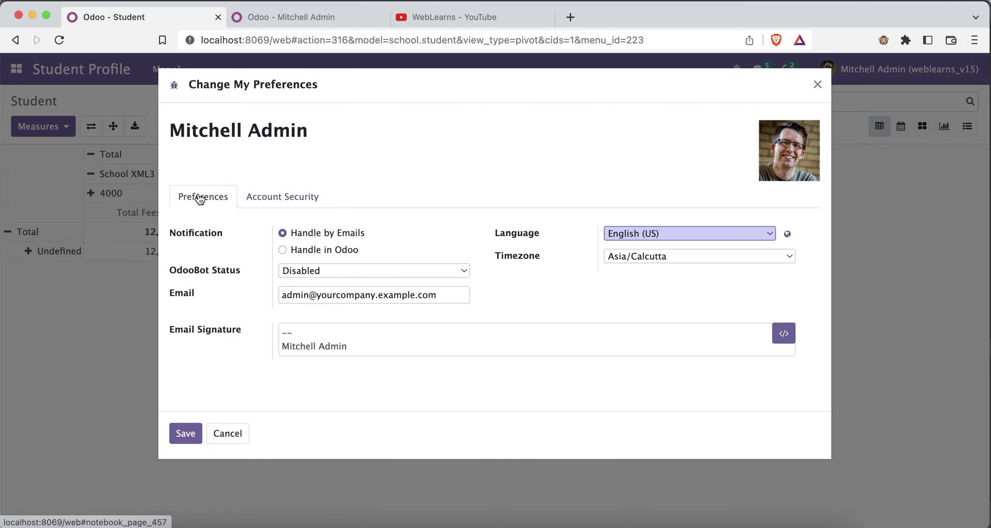
- Set the account's preferred language to Arabic, save, and open the Sales quotations list to check the translation
{"action": "left_click", "coordinate": [633, 234]}
{"action": "left_click", "coordinate": [636, 221]}
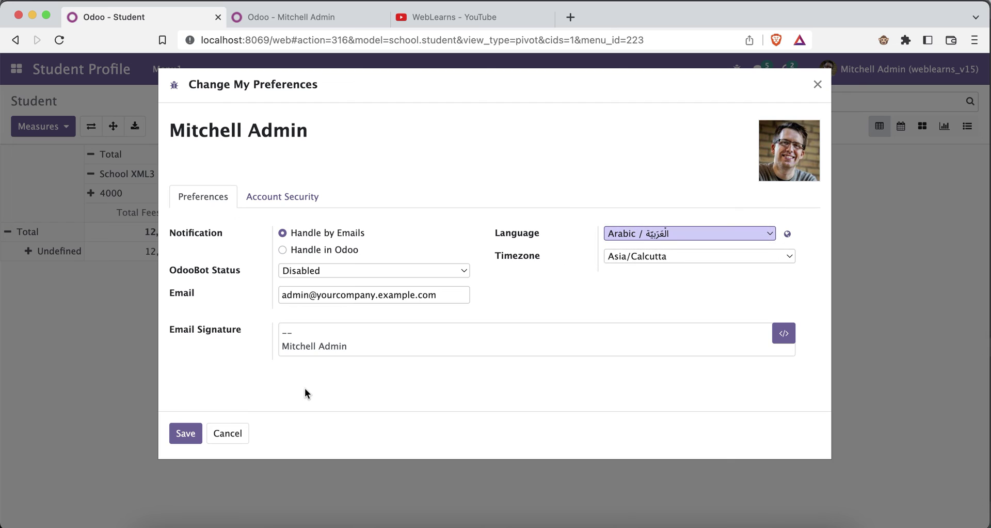
{"action": "left_click", "coordinate": [187, 433]}
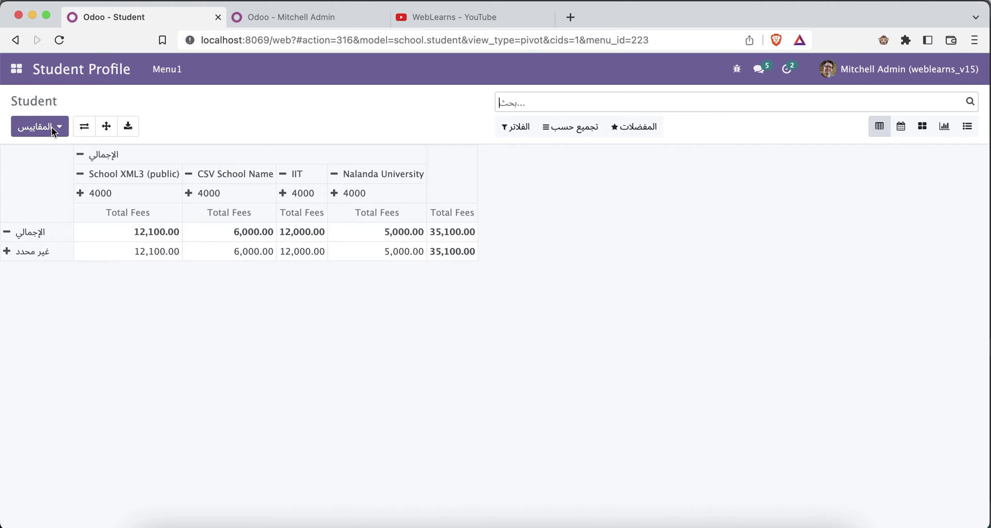
{"action": "left_click", "coordinate": [16, 69]}
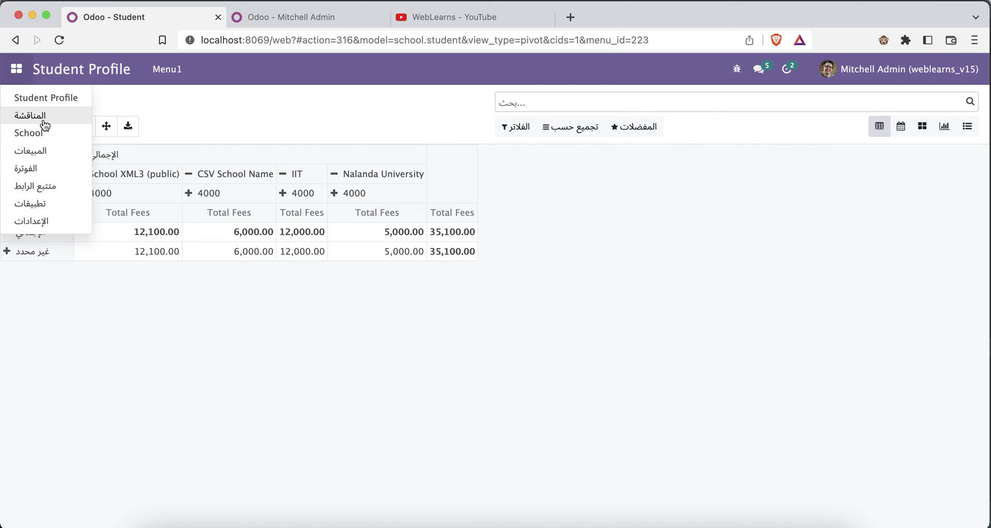
{"action": "left_click", "coordinate": [43, 133]}
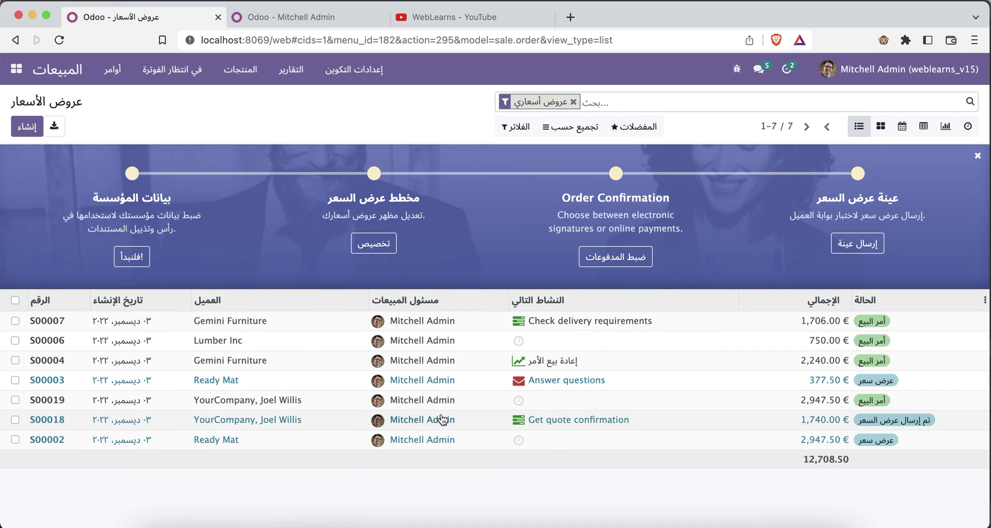
- Set the logged-in account's preferred language to English (US) through its own preferences and save, then check the administrator's record and quotations list
{"action": "left_click", "coordinate": [863, 75]}
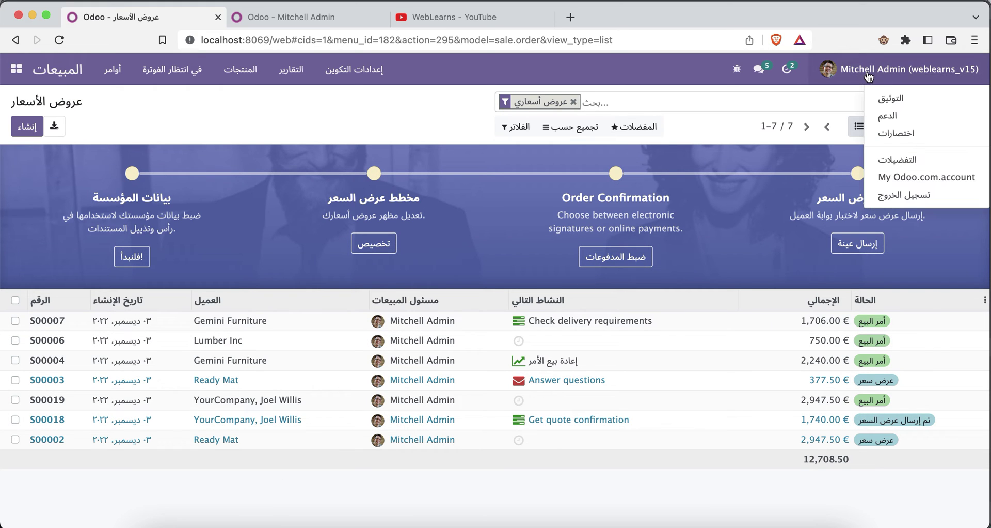
{"action": "left_click", "coordinate": [889, 165]}
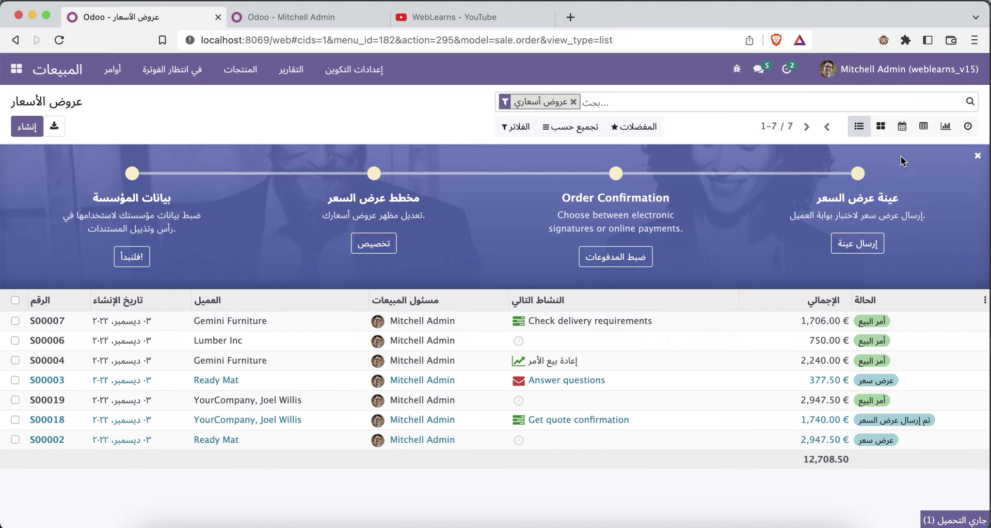
{"action": "left_click", "coordinate": [615, 233]}
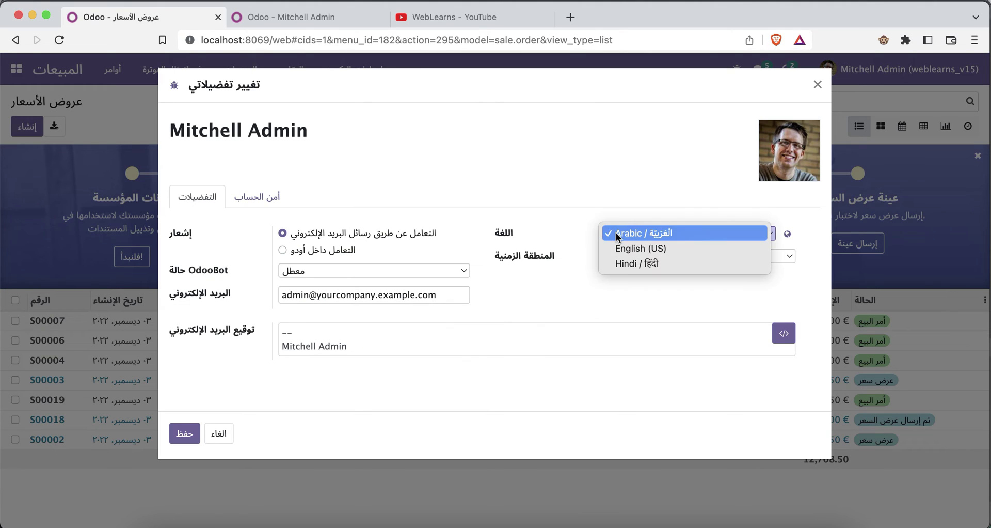
{"action": "left_click", "coordinate": [623, 247]}
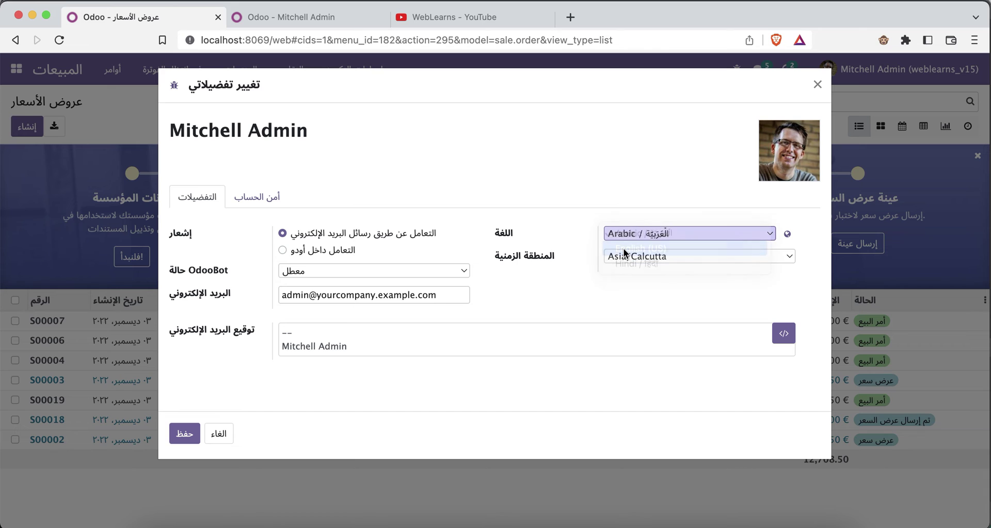
{"action": "left_click", "coordinate": [172, 436]}
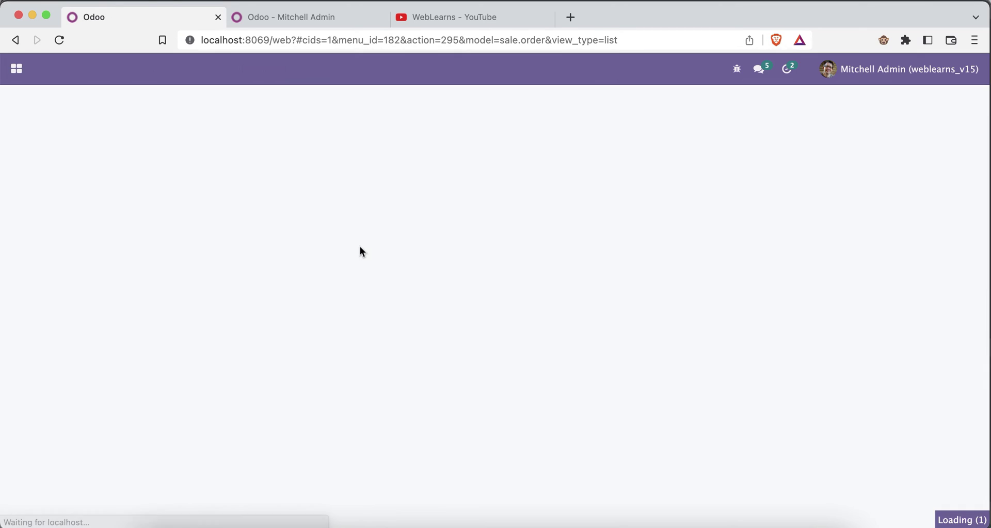
{"action": "left_click", "coordinate": [300, 18]}
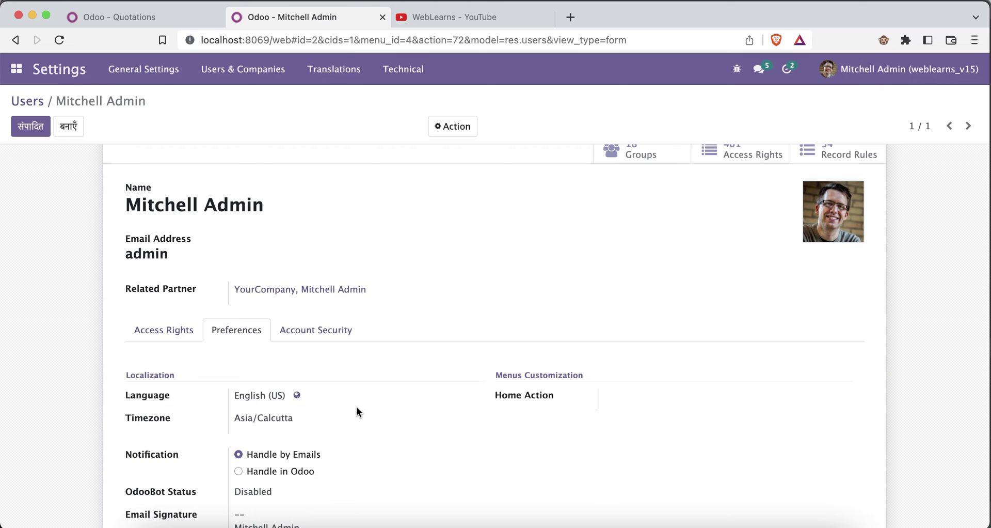
{"action": "left_click", "coordinate": [186, 19]}
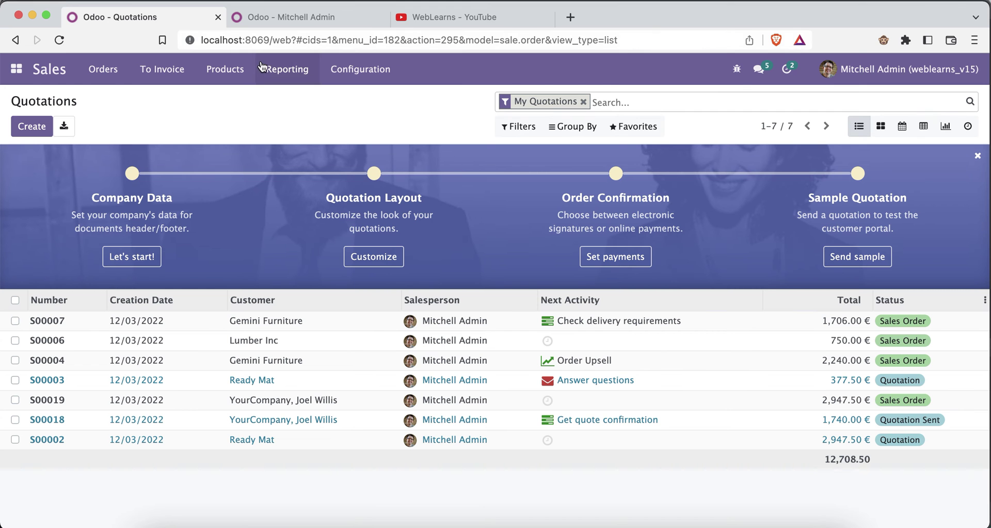
- Open the Languages list in Settings and bring up the Export Translation dialog
{"action": "left_click", "coordinate": [21, 78]}
{"action": "left_click", "coordinate": [42, 217]}
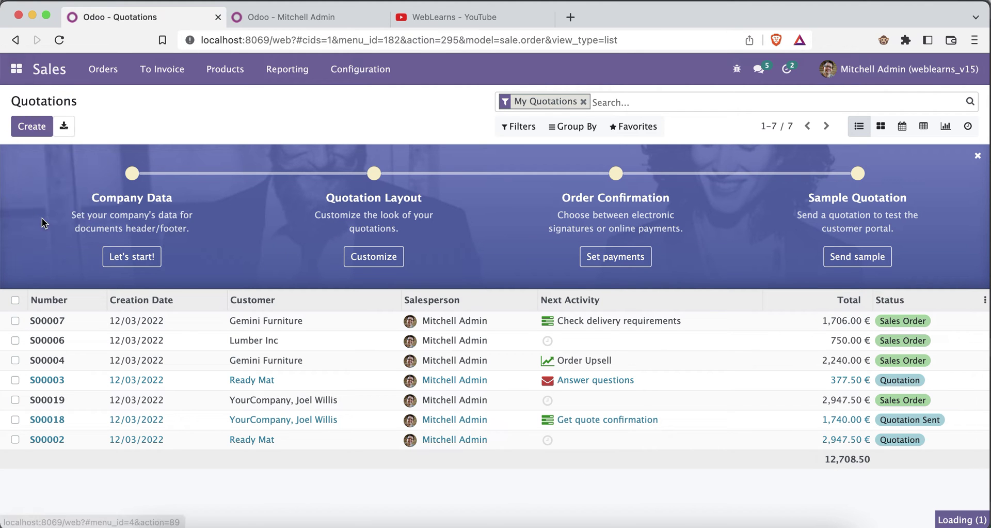
{"action": "left_click", "coordinate": [334, 69]}
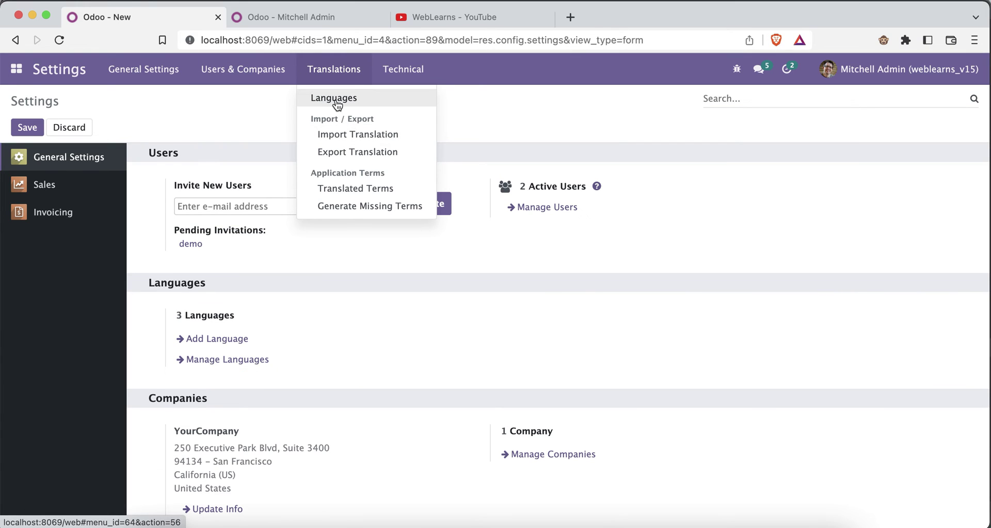
{"action": "left_click", "coordinate": [338, 103]}
{"action": "left_click", "coordinate": [334, 69]}
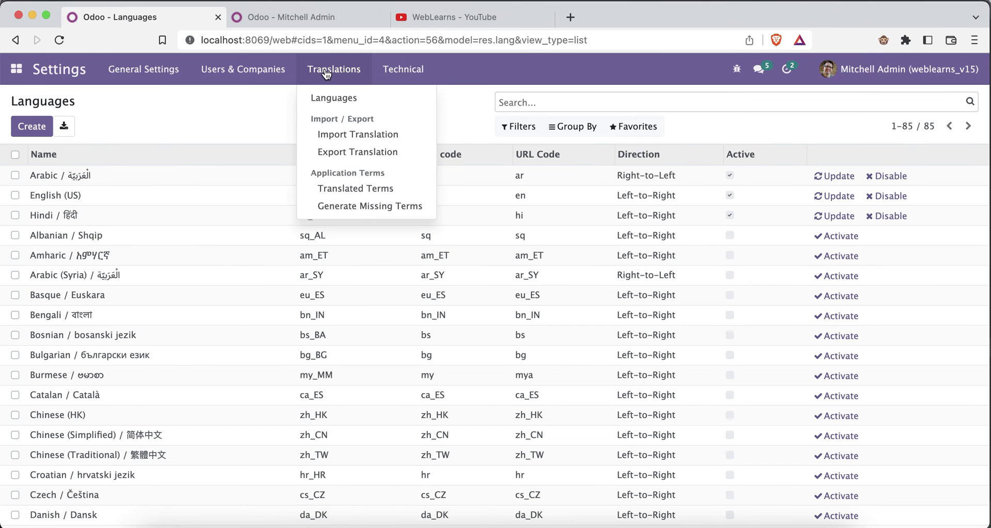
{"action": "left_click", "coordinate": [343, 152]}
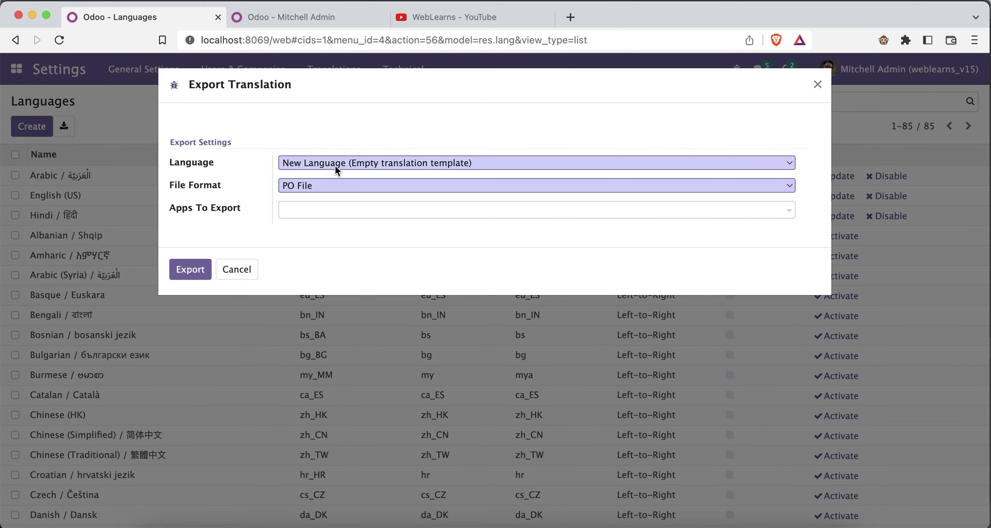
- Configure the translation export for Arabic as a PO file covering the Sales app, and close the dialog without exporting
{"action": "left_click", "coordinate": [336, 165]}
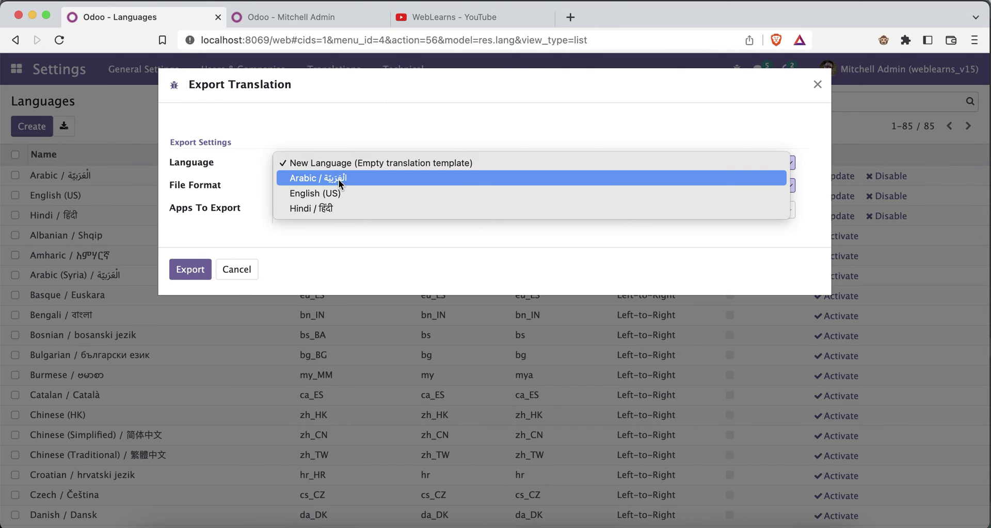
{"action": "left_click", "coordinate": [339, 179]}
{"action": "left_click", "coordinate": [315, 188]}
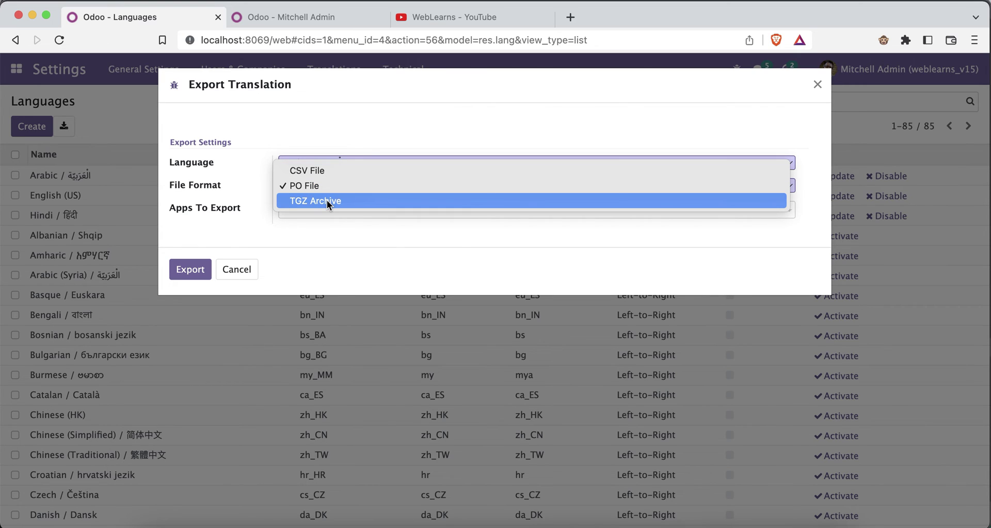
{"action": "left_click", "coordinate": [348, 225]}
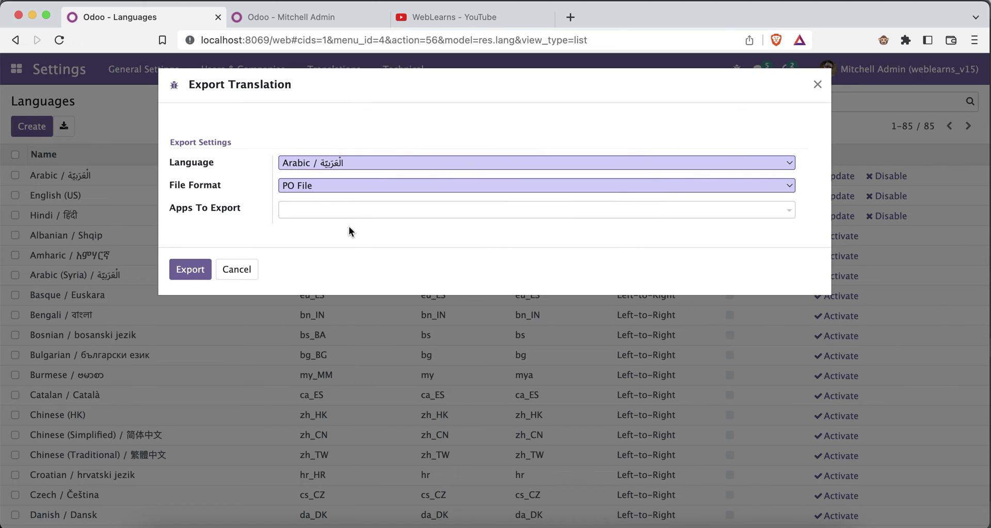
{"action": "left_click", "coordinate": [332, 213]}
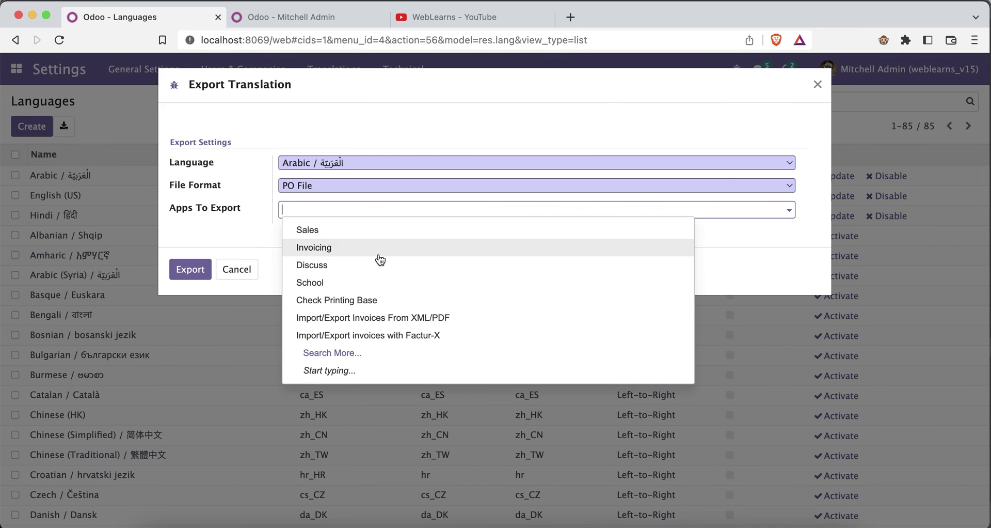
{"action": "left_click", "coordinate": [332, 231]}
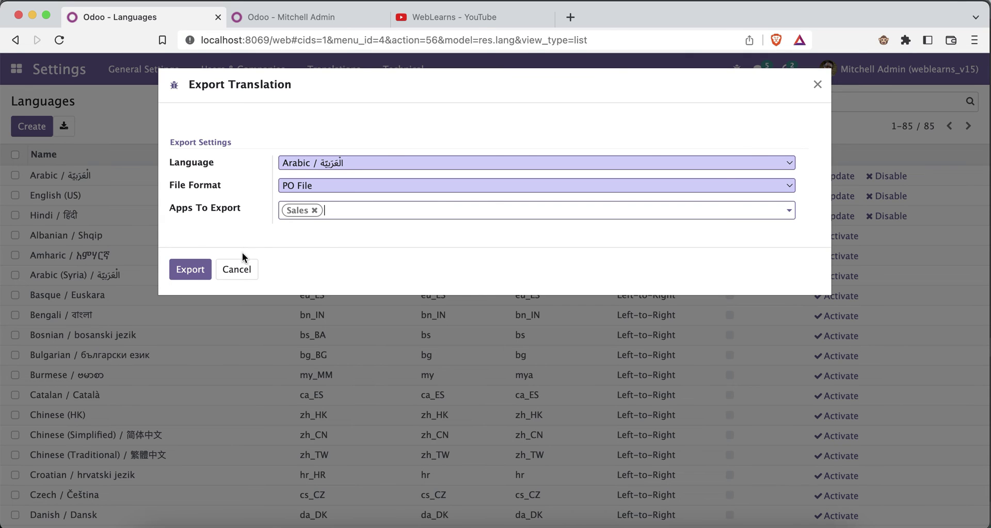
{"action": "left_click", "coordinate": [237, 270]}
- Open the Import Translation dialog, try English, Arabic, Hindi and Tamil as the language name, and clear the field
{"action": "left_click", "coordinate": [325, 70]}
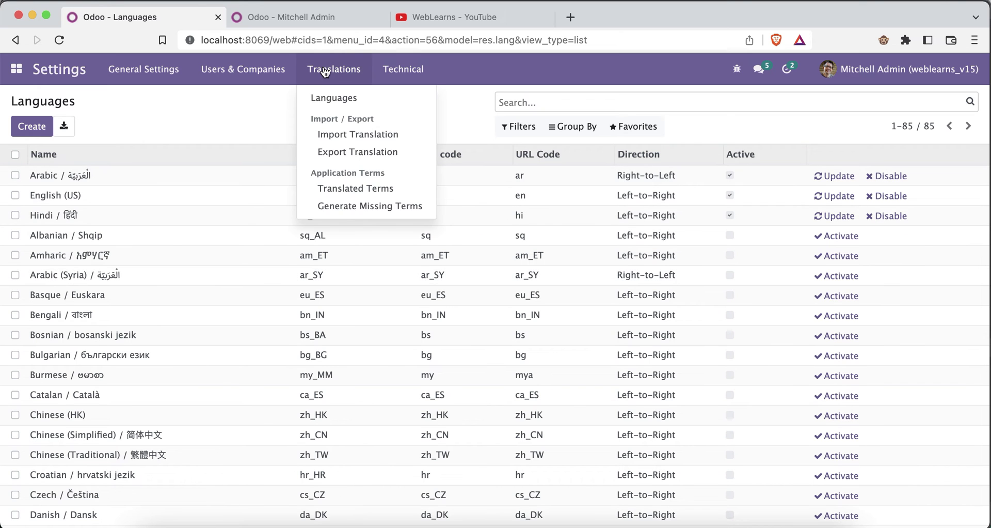
{"action": "left_click", "coordinate": [331, 133]}
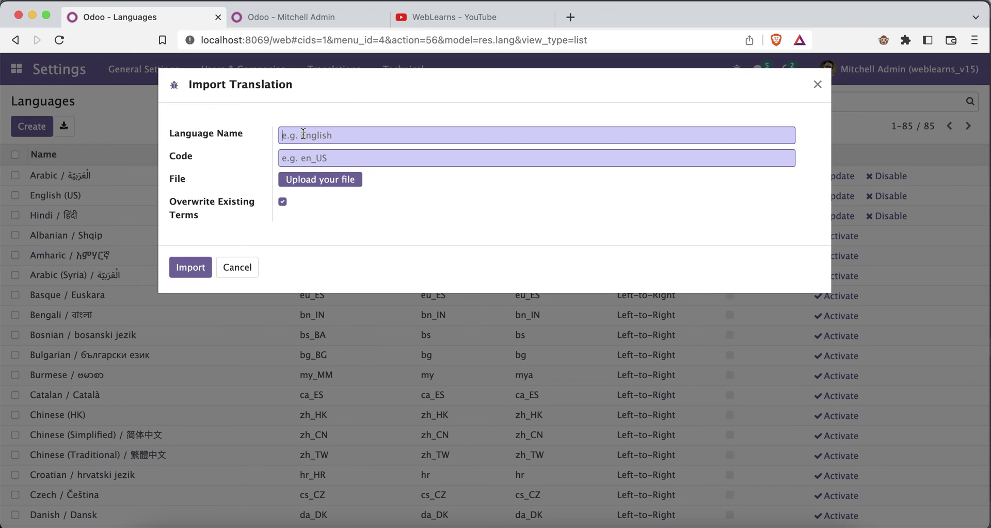
{"action": "type", "text": "English"}
{"action": "key", "text": "super+a"}
{"action": "type", "text": "Arabic"}
{"action": "key", "text": "super+a"}
{"action": "type", "text": "Hindi"}
{"action": "key", "text": "super+a"}
{"action": "key", "text": "BackSpace"}
{"action": "type", "text": "Tamil"}
{"action": "key", "text": "super+a"}
{"action": "key", "text": "BackSpace"}
- Duplicate the Languages page in a new browser tab, check the English (US) locale code, and return to the import dialog
{"action": "right_click", "coordinate": [175, 20]}
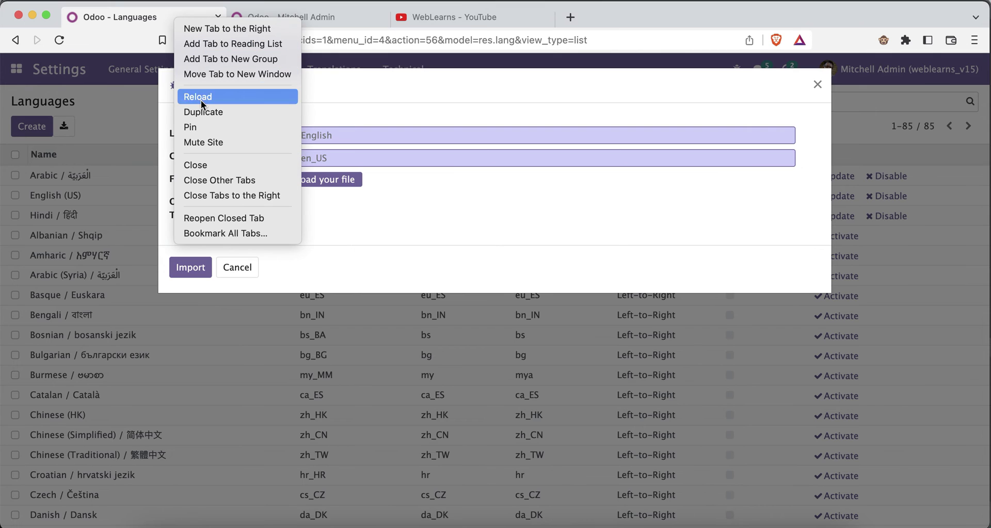
{"action": "left_click", "coordinate": [202, 115]}
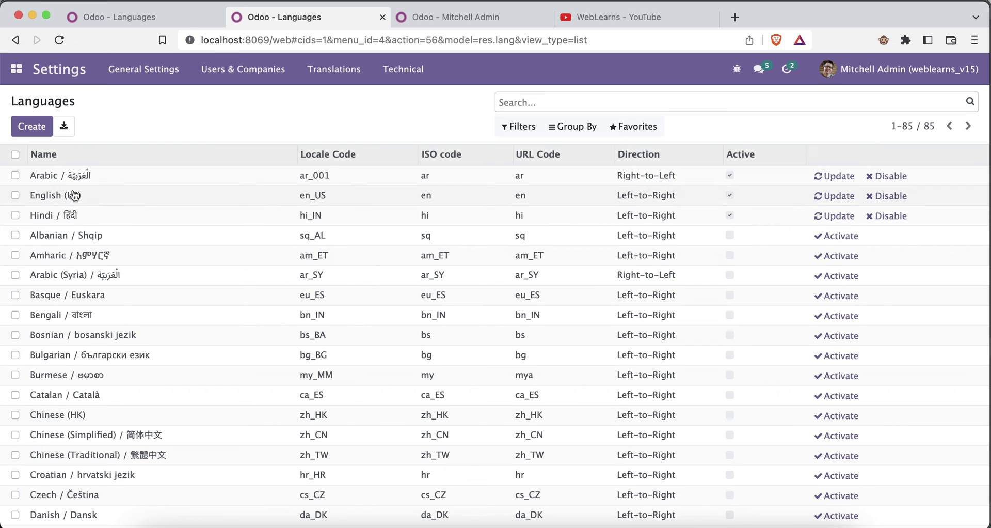
{"action": "left_click", "coordinate": [15, 196]}
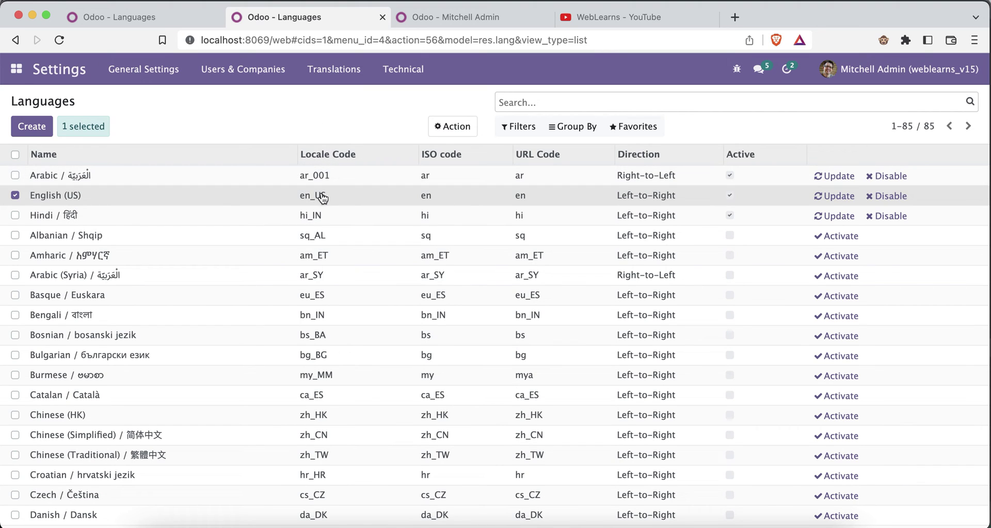
{"action": "left_click", "coordinate": [449, 15]}
{"action": "left_click", "coordinate": [329, 25]}
{"action": "left_click", "coordinate": [190, 10]}
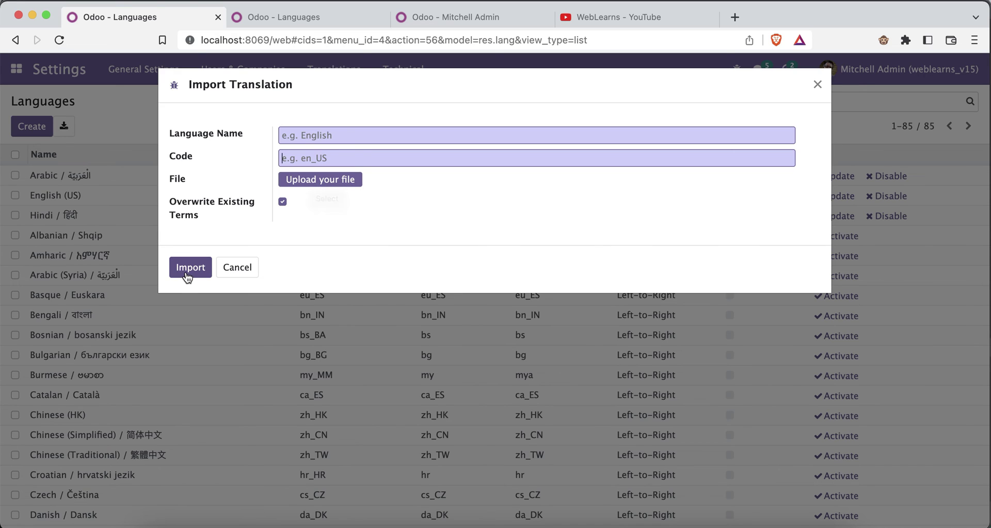
- Close the Import Translation dialog without importing and open the Translated Terms list
{"action": "left_click", "coordinate": [241, 270]}
{"action": "left_click", "coordinate": [327, 82]}
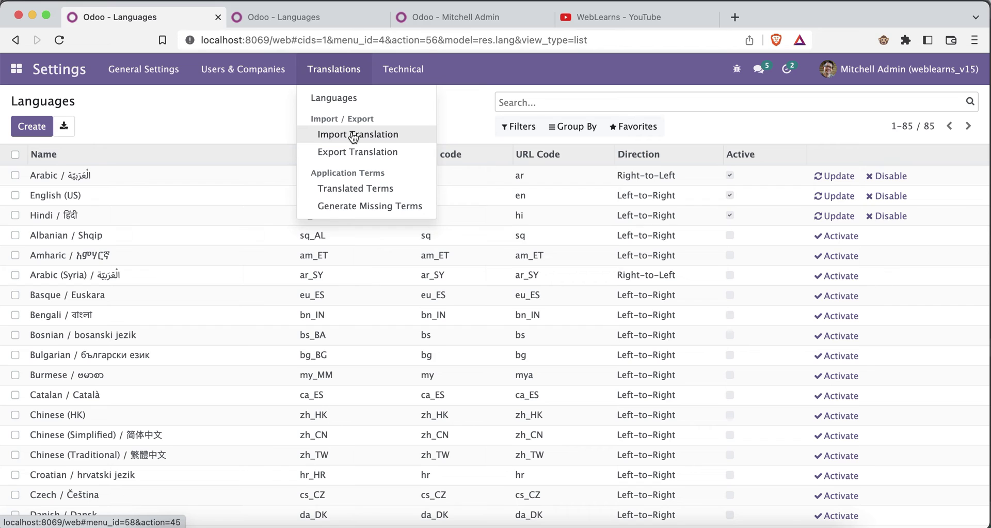
{"action": "left_click", "coordinate": [354, 193]}
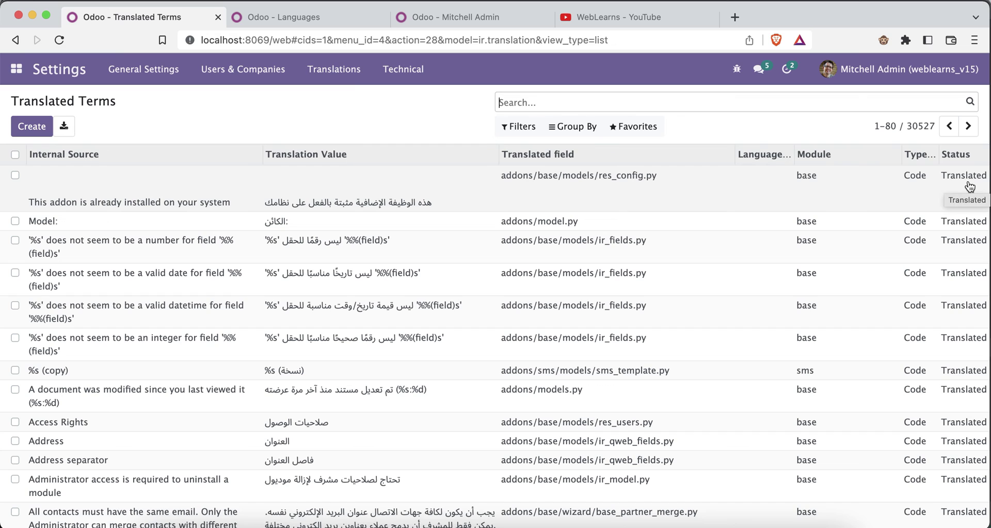
{"action": "left_click", "coordinate": [32, 126]}
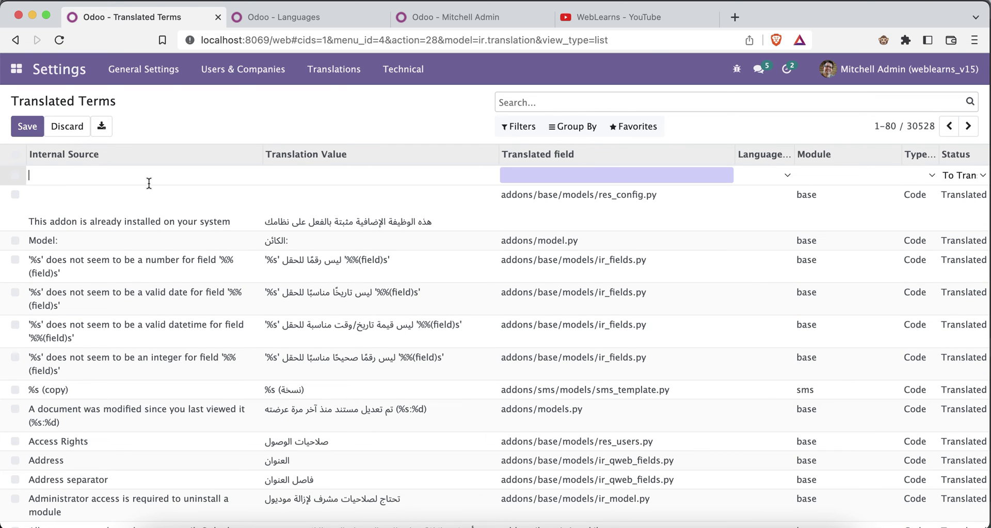
{"action": "left_click", "coordinate": [310, 83]}
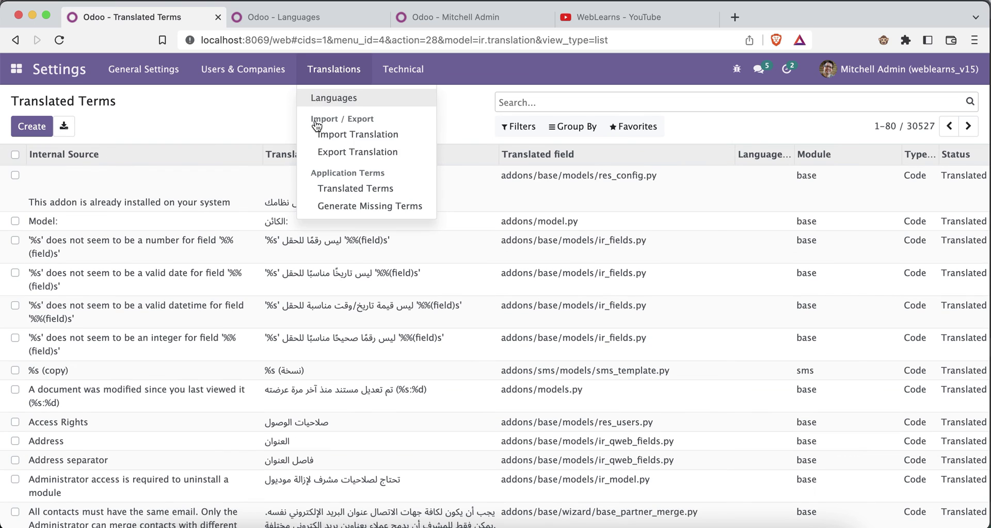
{"action": "left_click", "coordinate": [137, 132]}
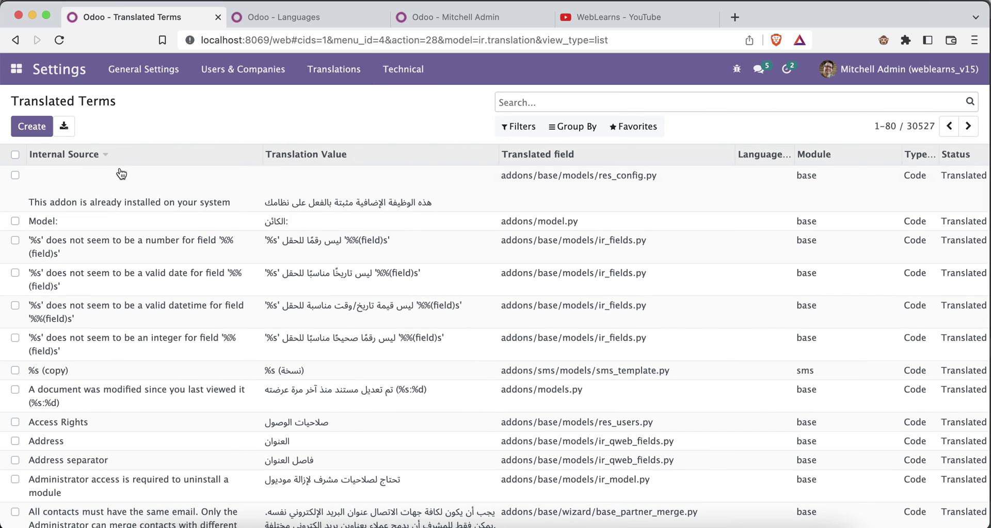
- Start a new translated term with "Weblearns" as its internal source
{"action": "left_click", "coordinate": [32, 129]}
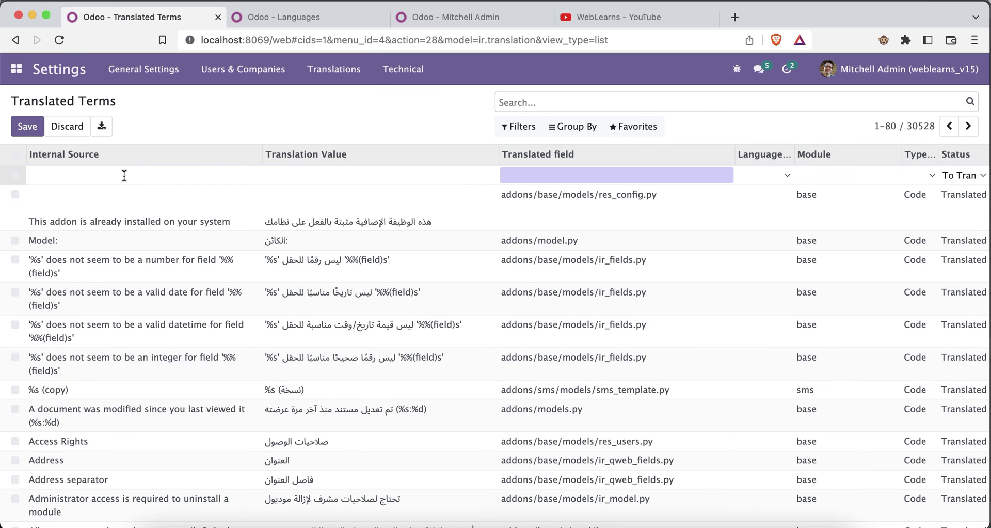
{"action": "type", "text": "Weblearns"}
{"action": "key", "text": "ctrl+a"}
- Open Google Translate in a new browser tab and translate "Weblearns" from English into Arabic
{"action": "key", "text": "ctrl+t"}
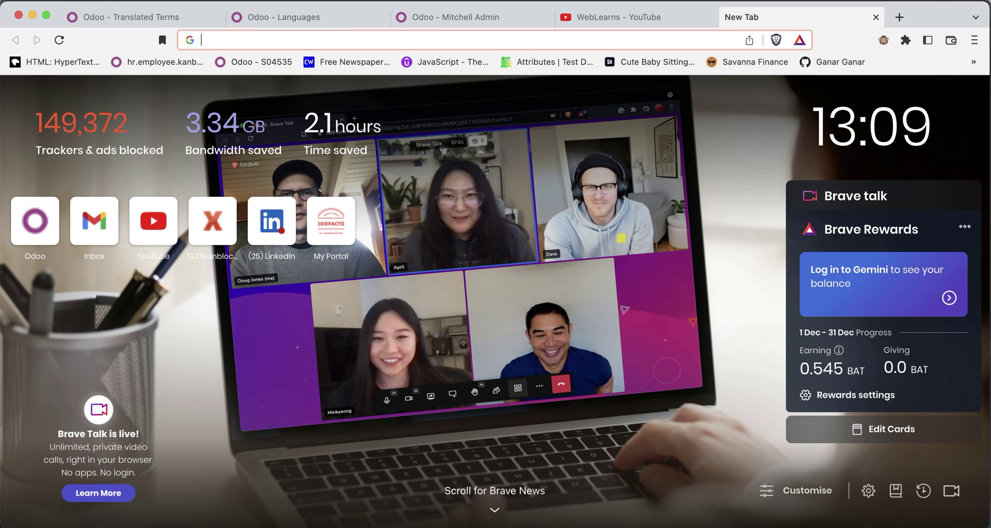
{"action": "type", "text": "tra"}
{"action": "key", "text": "Return"}
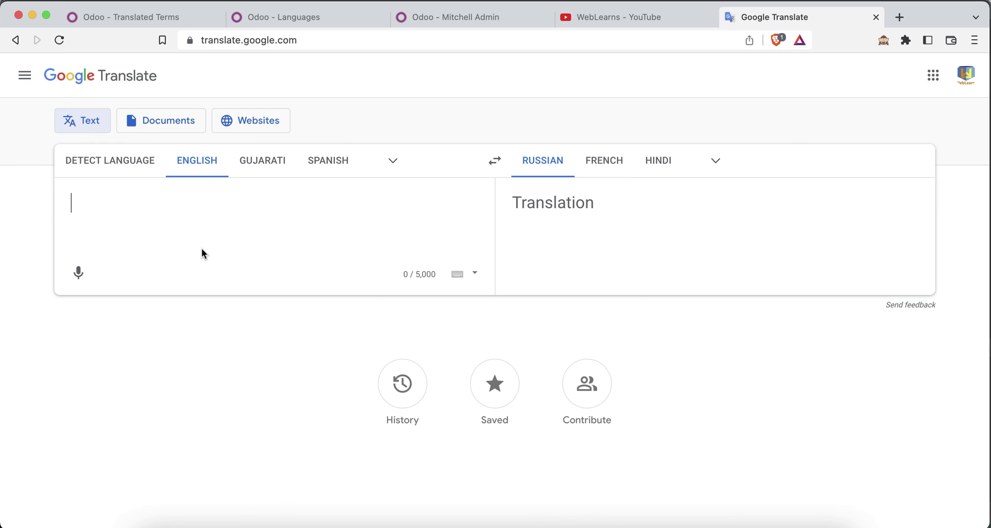
{"action": "type", "text": "Weblearns"}
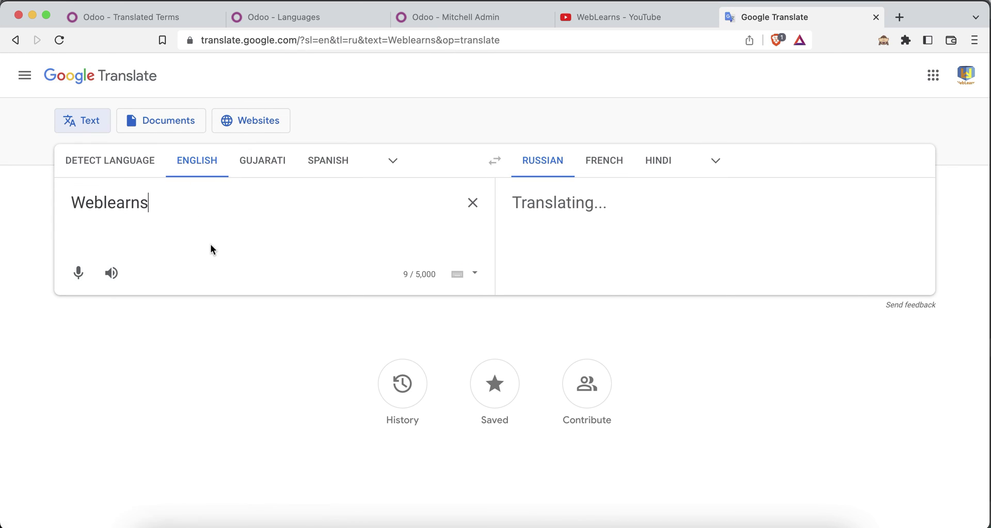
{"action": "left_click", "coordinate": [715, 160]}
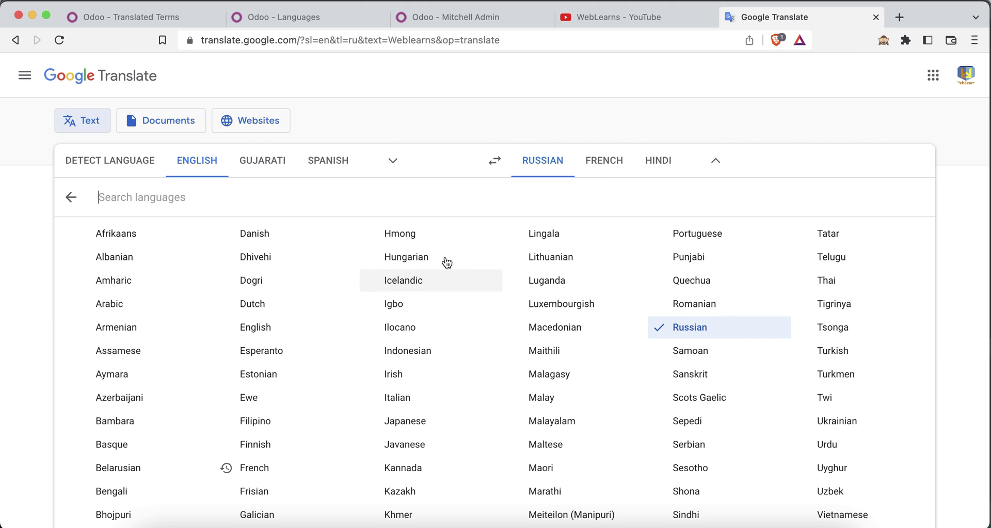
{"action": "left_click", "coordinate": [144, 300]}
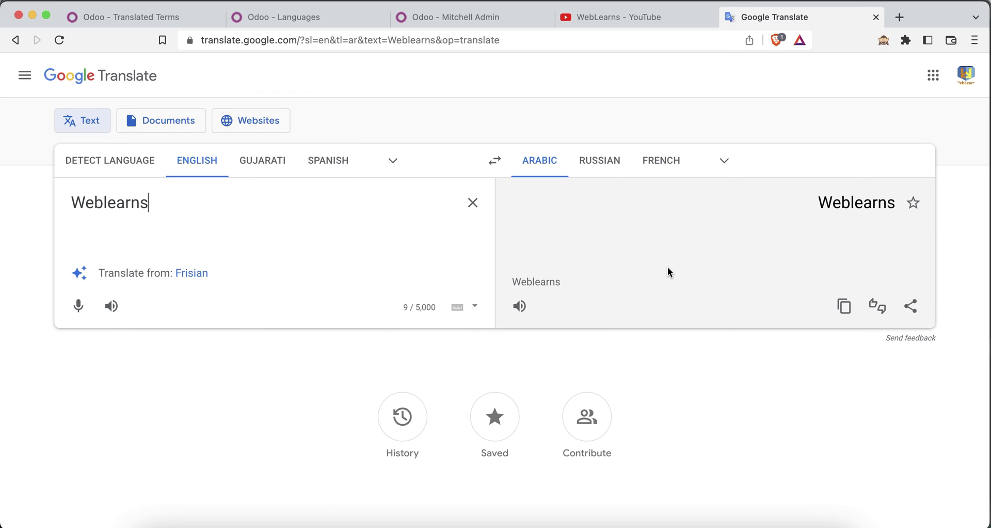
- Extend the text being translated to "Weblearns odoo" and select its Arabic translation
{"action": "left_click", "coordinate": [312, 204]}
{"action": "double_click", "coordinate": [308, 204]}
{"action": "key", "text": "Right"}
{"action": "type", "text": "odoo"}
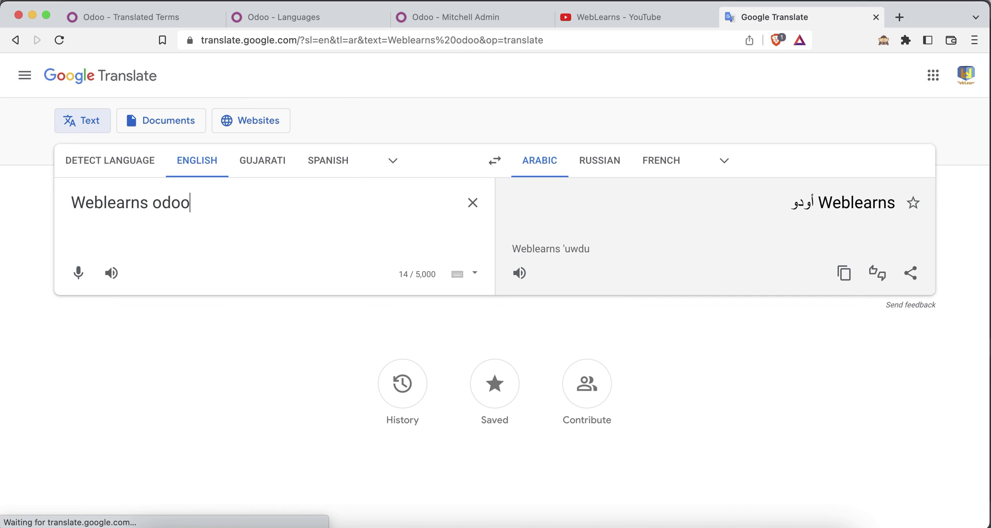
{"action": "left_click", "coordinate": [805, 208]}
{"action": "left_click", "coordinate": [822, 209]}
{"action": "left_click", "coordinate": [823, 209]}
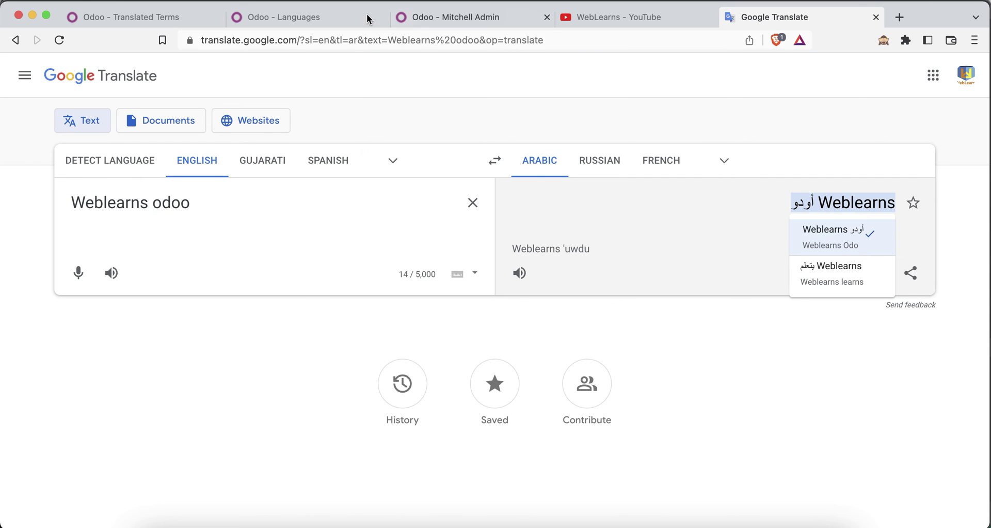
- Back in the new Odoo term, enter internal source "Weblearns Odoo", translation value "weblearns_v15.conf" and translated field "free text"
{"action": "left_click", "coordinate": [305, 18]}
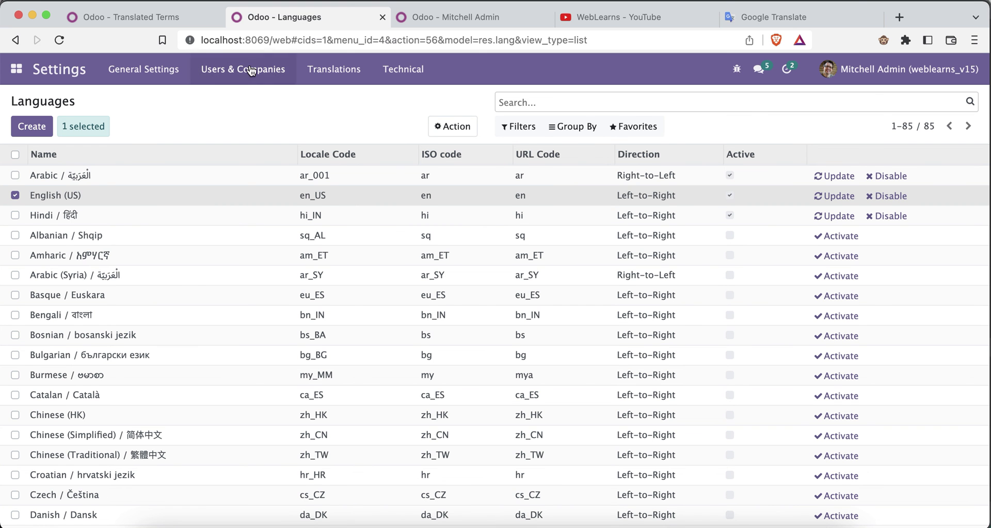
{"action": "left_click", "coordinate": [179, 19]}
{"action": "key", "text": "Right"}
{"action": "type", "text": "Odoo"}
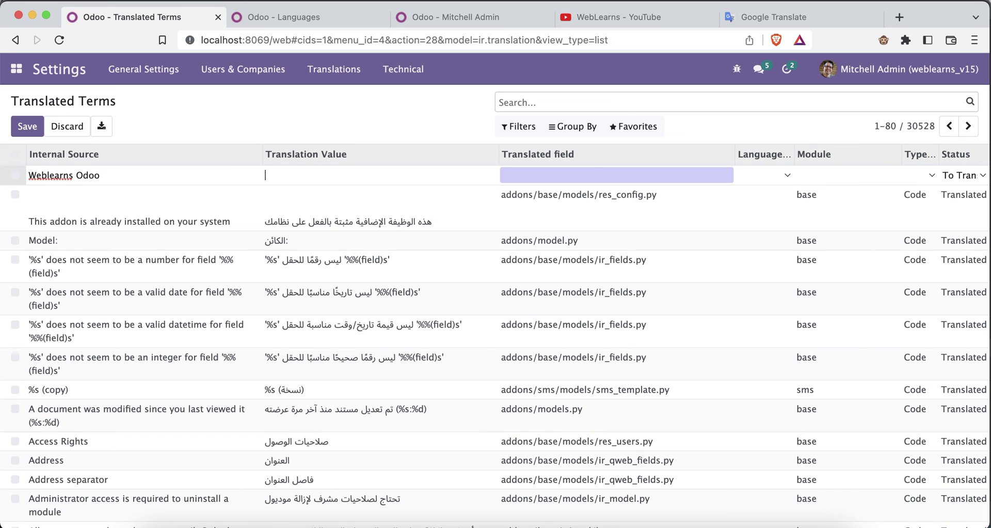
{"action": "key", "text": "Tab"}
{"action": "type", "text": "weblearns_v15.conf"}
{"action": "type", "text": "free text"}
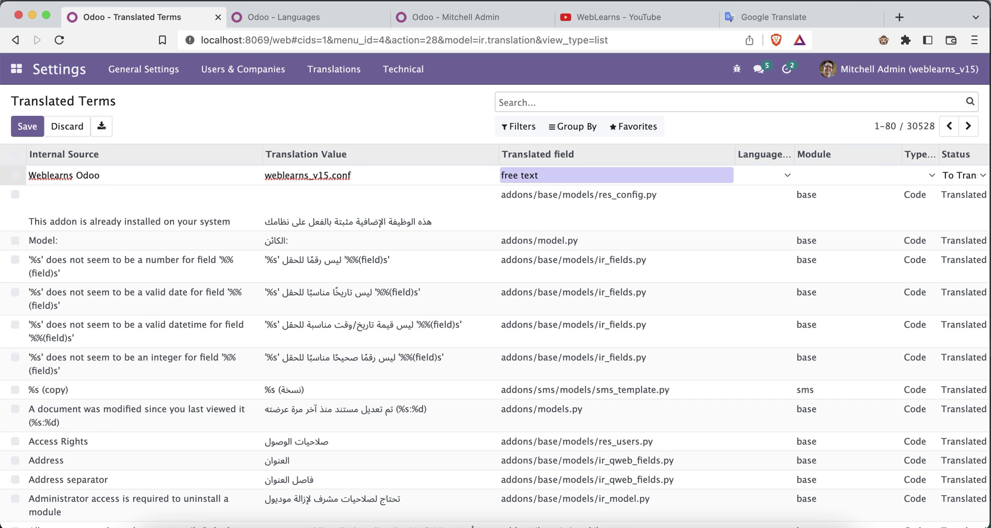
- Set the new term's language to Arabic, type to Code and status to Translated, and save the row
{"action": "left_click", "coordinate": [773, 177]}
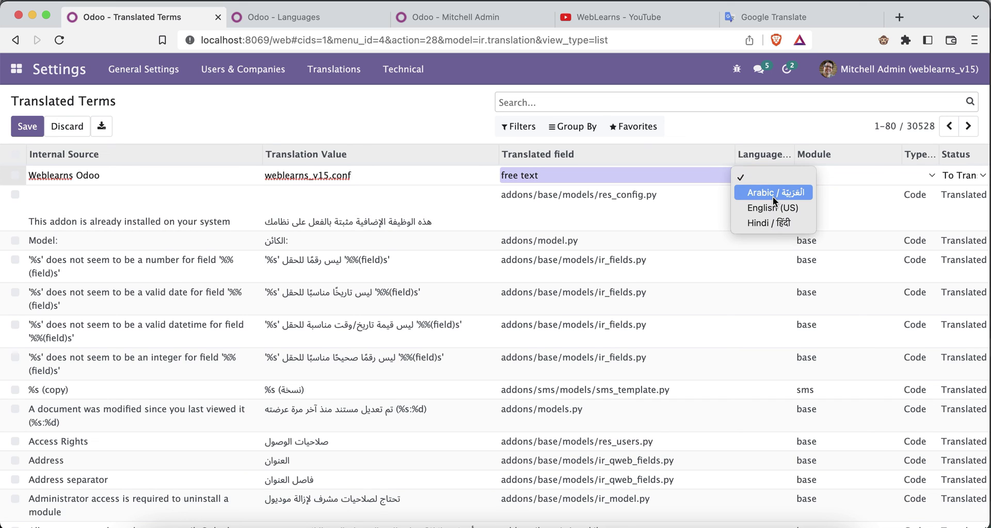
{"action": "left_click", "coordinate": [773, 196]}
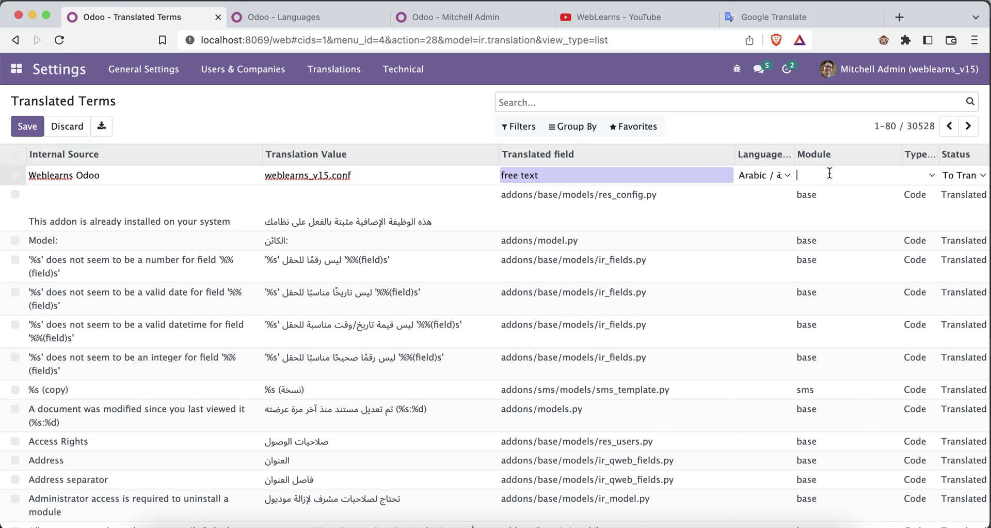
{"action": "left_click", "coordinate": [925, 175]}
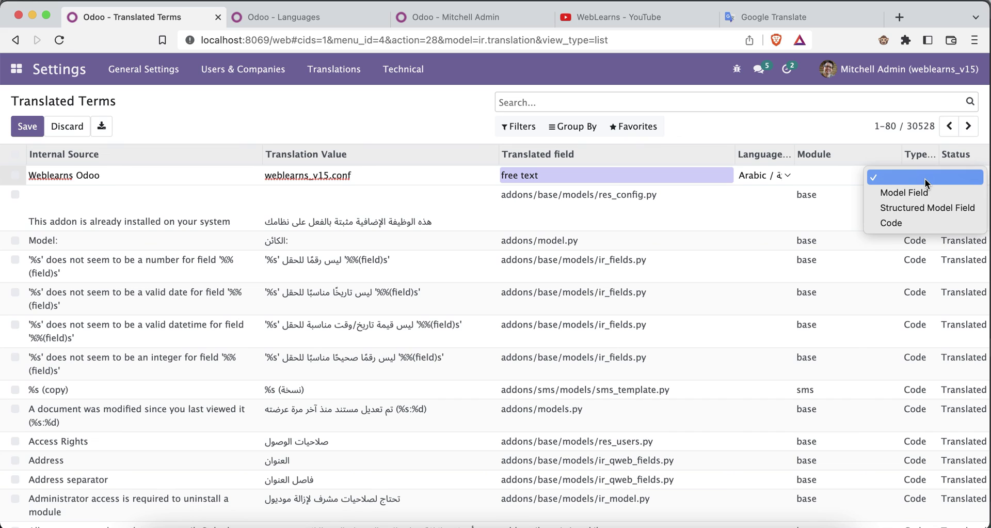
{"action": "left_click", "coordinate": [905, 219]}
{"action": "left_click", "coordinate": [967, 177]}
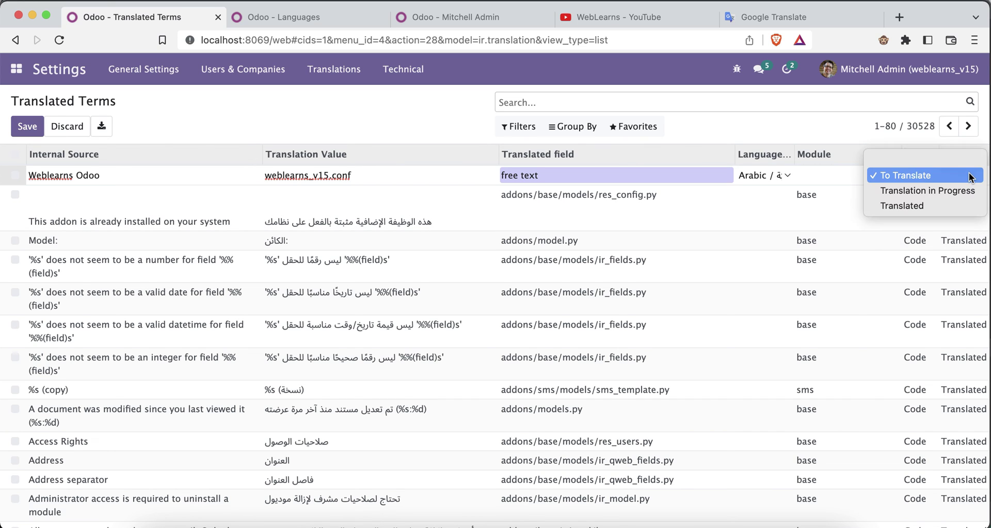
{"action": "left_click", "coordinate": [941, 205]}
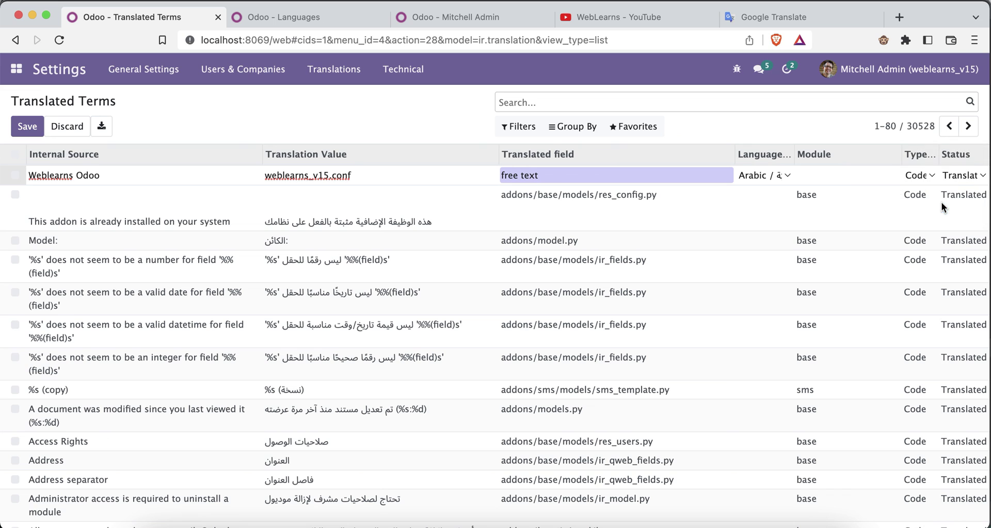
{"action": "left_click", "coordinate": [184, 128]}
- Delete the "Weblearns Odoo" term from the Translated Terms list and confirm the deletion
{"action": "left_click", "coordinate": [15, 176]}
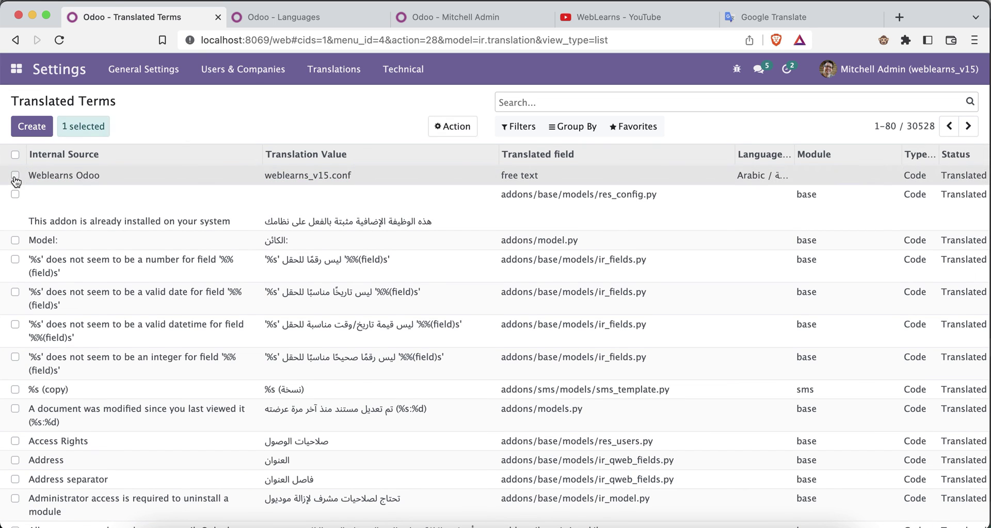
{"action": "left_click", "coordinate": [453, 126]}
{"action": "left_click", "coordinate": [455, 169]}
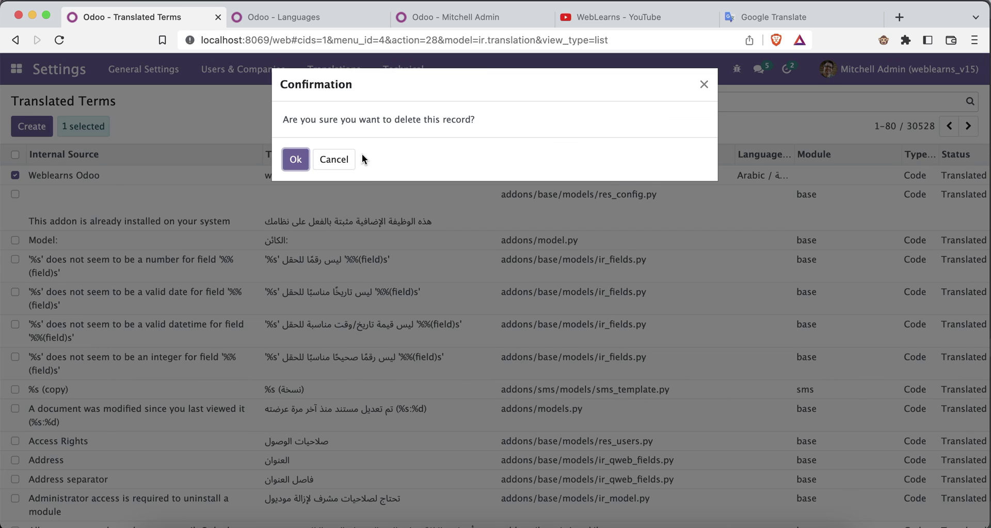
{"action": "left_click", "coordinate": [300, 157]}
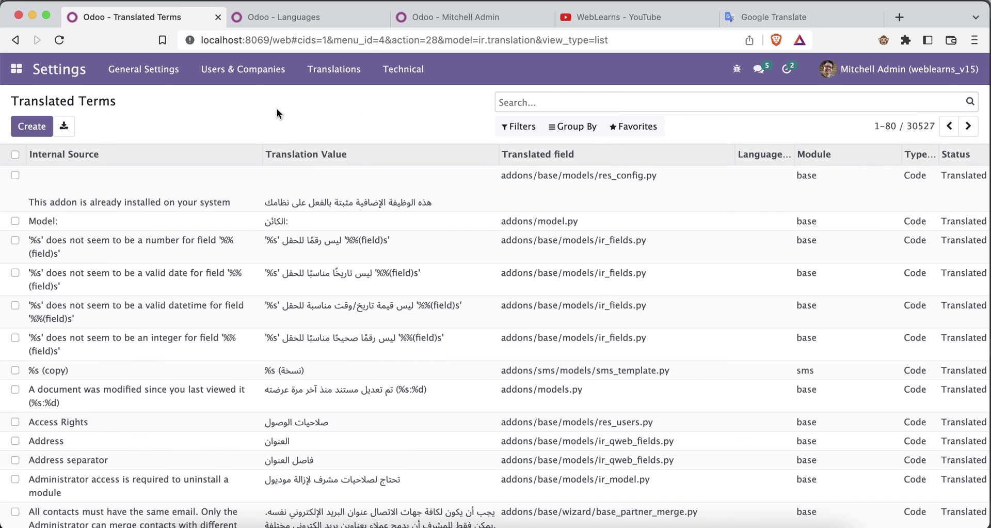
- Generate the missing translation terms for the Hindi language and run the update
{"action": "left_click", "coordinate": [360, 77]}
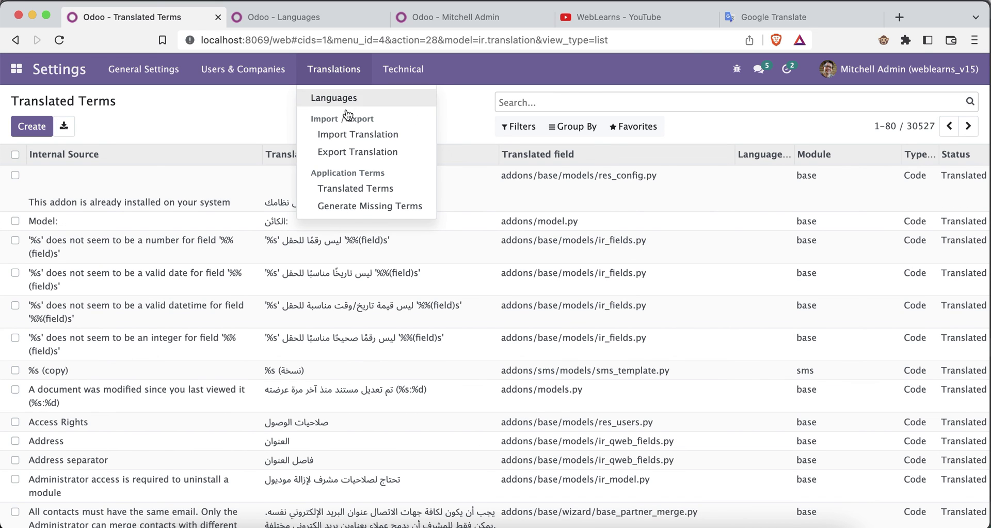
{"action": "left_click", "coordinate": [358, 209]}
{"action": "left_click", "coordinate": [339, 166]}
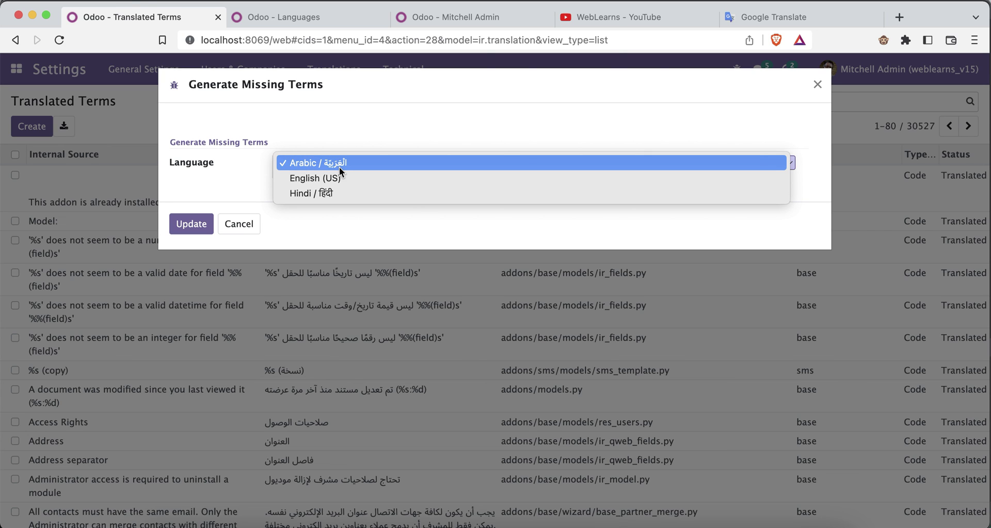
{"action": "left_click", "coordinate": [324, 163]}
{"action": "left_click", "coordinate": [324, 163]}
{"action": "left_click", "coordinate": [324, 194]}
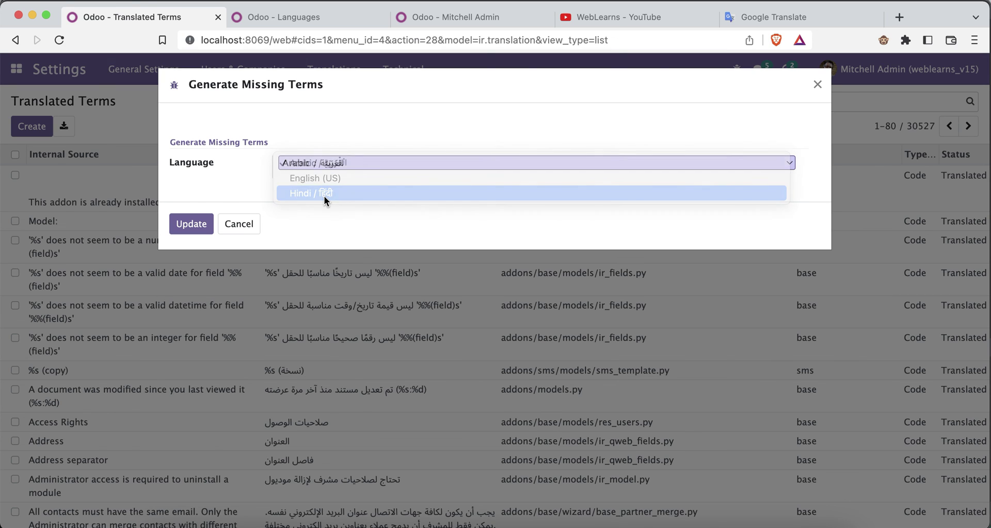
{"action": "left_click", "coordinate": [185, 228]}
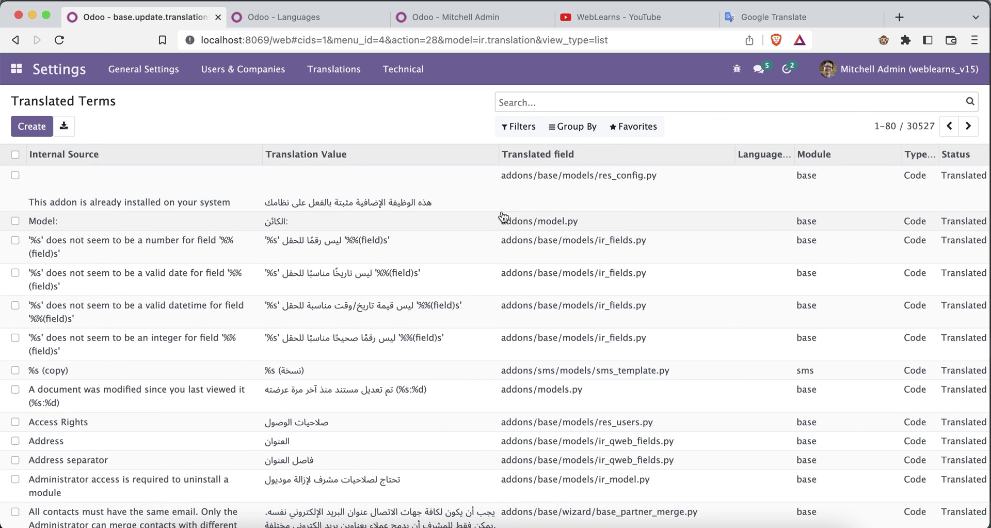
{"action": "left_click", "coordinate": [328, 71]}
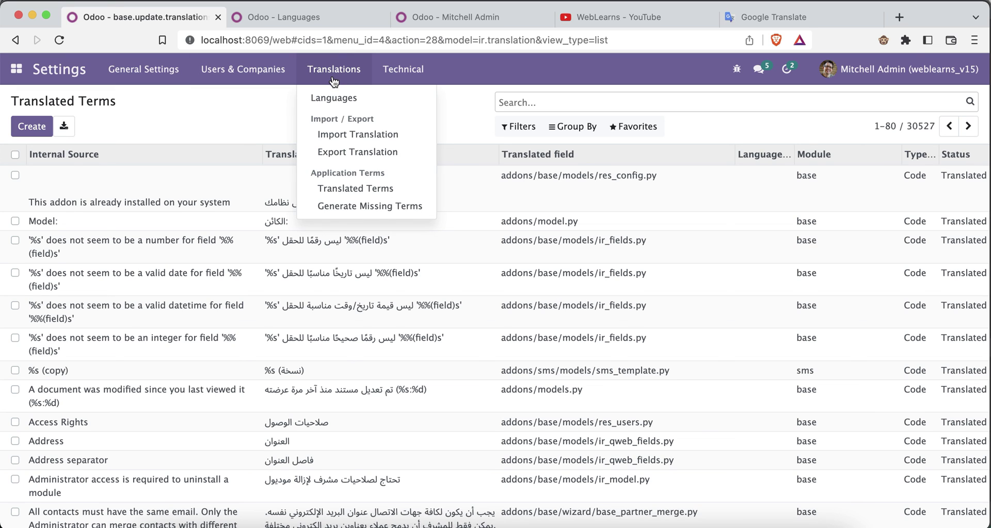
{"action": "left_click", "coordinate": [252, 105]}
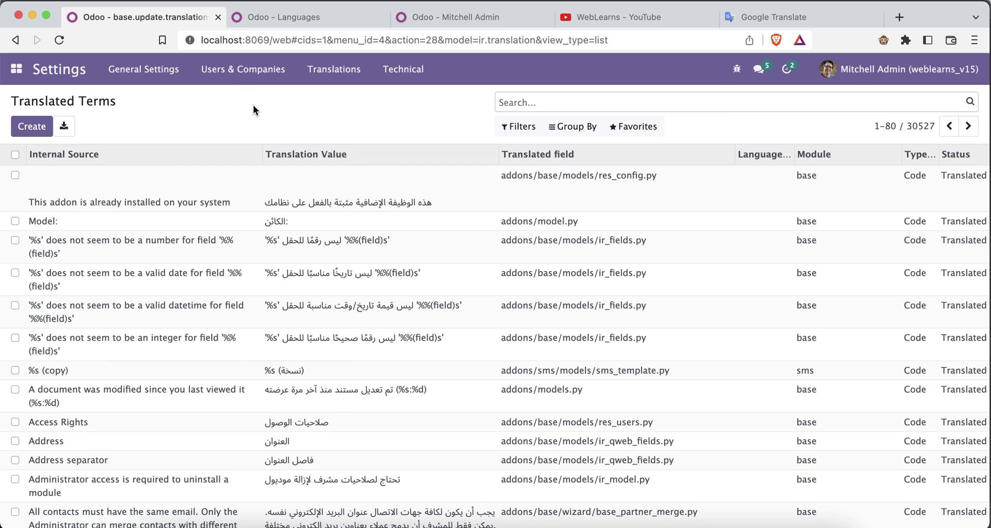